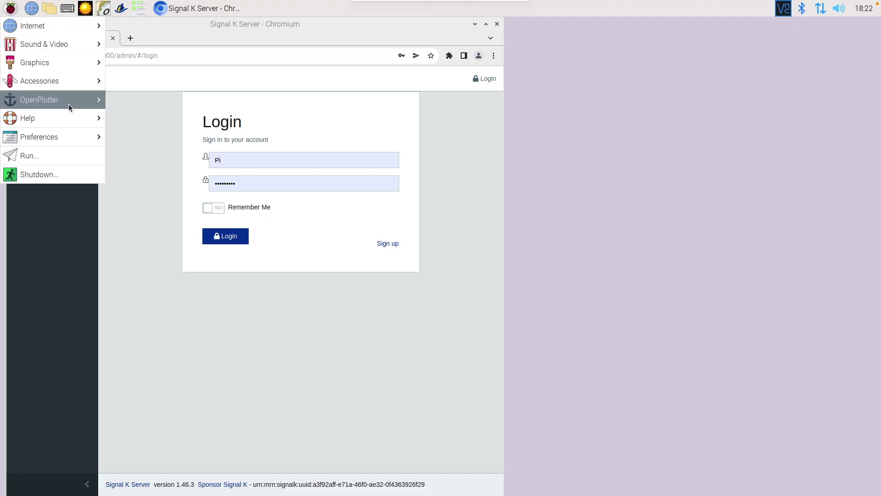
- Launch OpenPlotter Notifications from the main menu and move its window right of the Signal K page
mouse_move(69, 106)
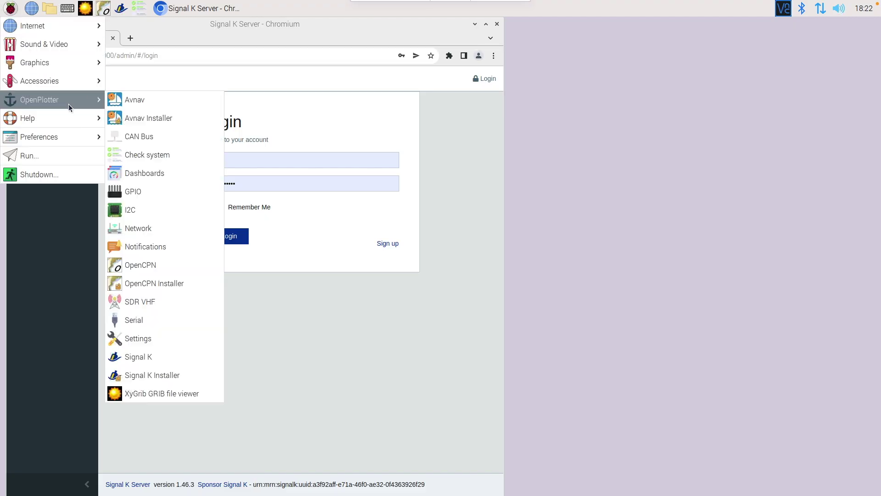
click(170, 249)
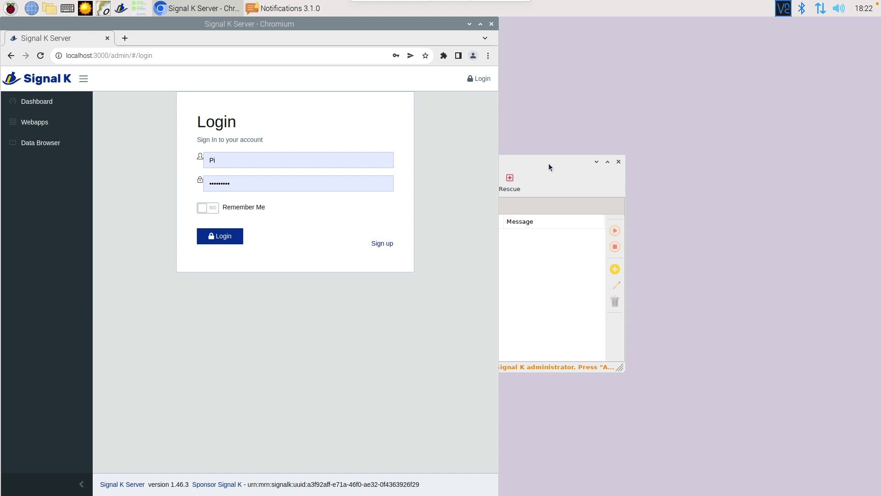
drag(575, 164, 795, 138)
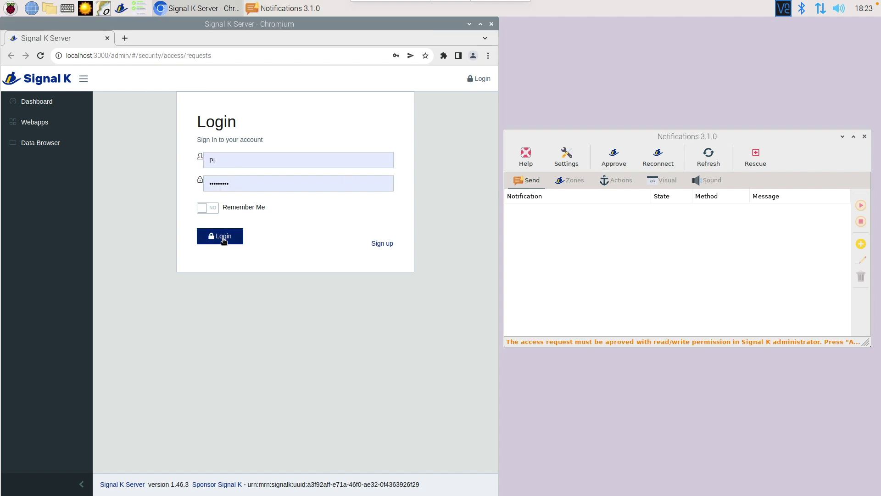
- Log in and approve the OpenPlotter NOTIFICATIONS request with Read/Write permission and NEVER timeout
click(237, 233)
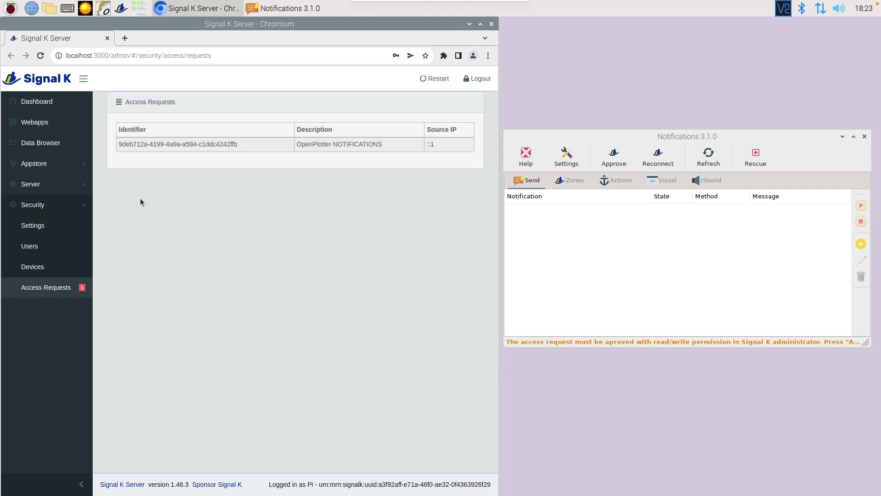
click(179, 144)
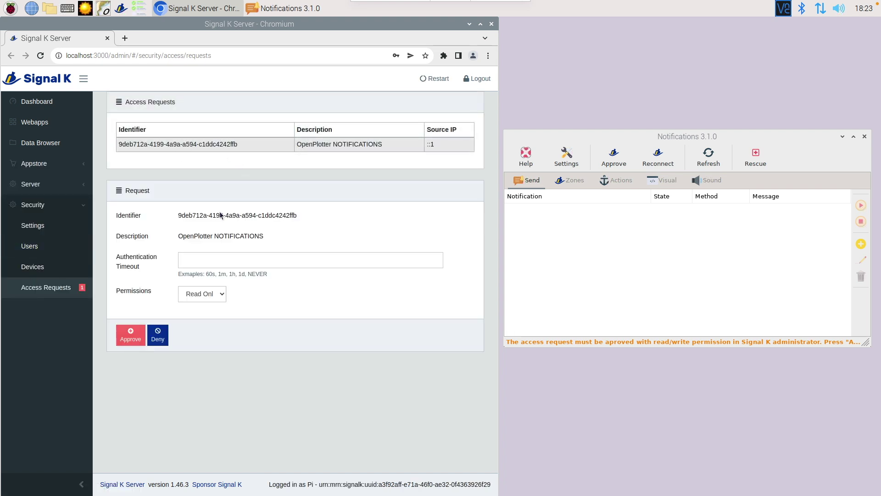
click(210, 262)
text(NEVER)
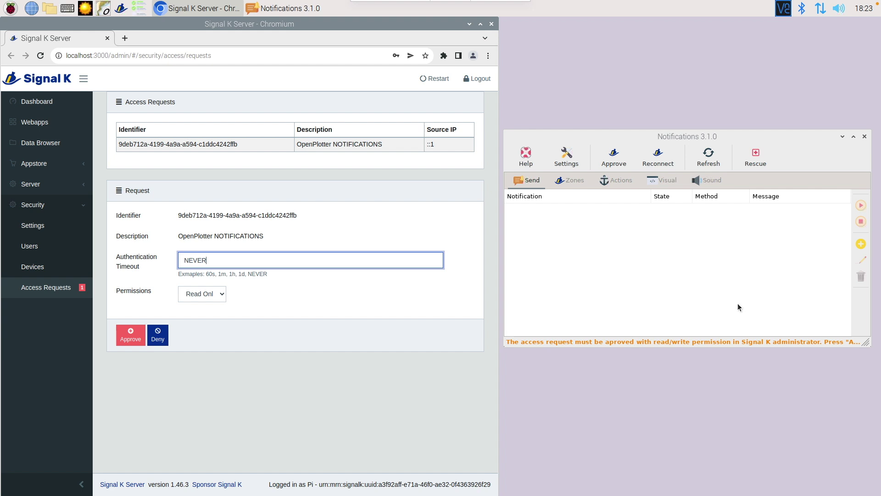
click(221, 297)
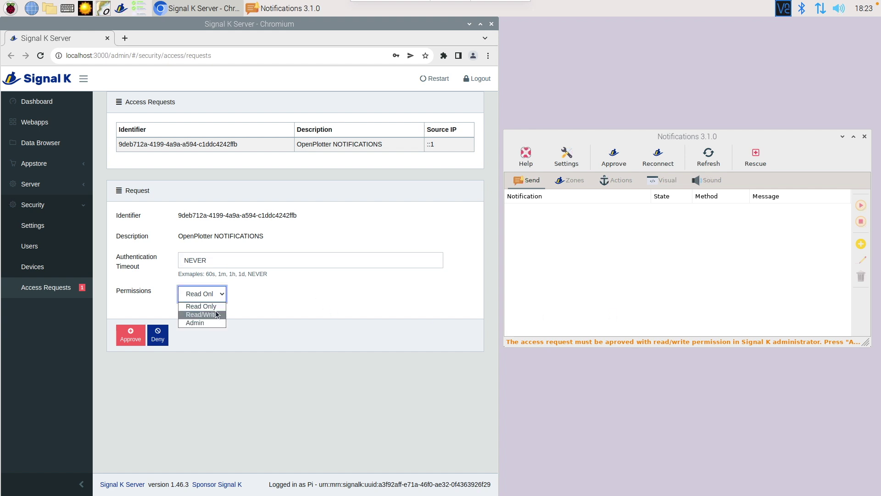
click(202, 315)
click(121, 340)
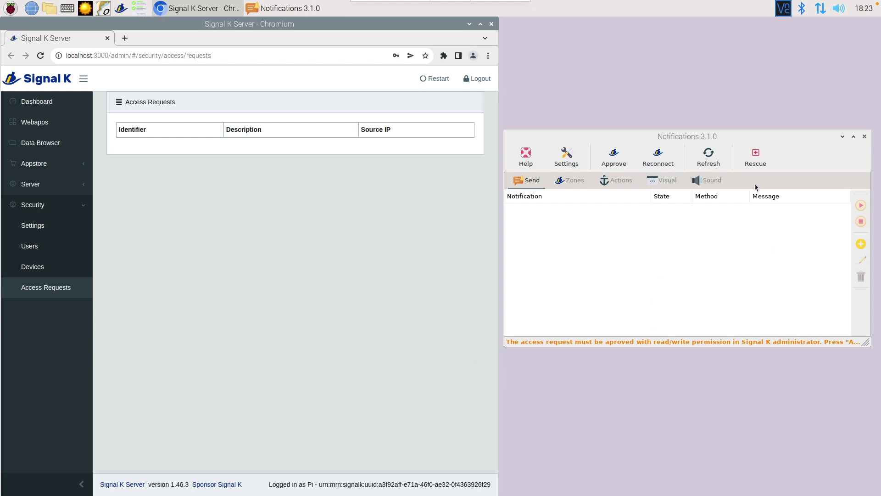
- Refresh Notifications so the approval registers, check the Zones tab, then return to Send
click(773, 132)
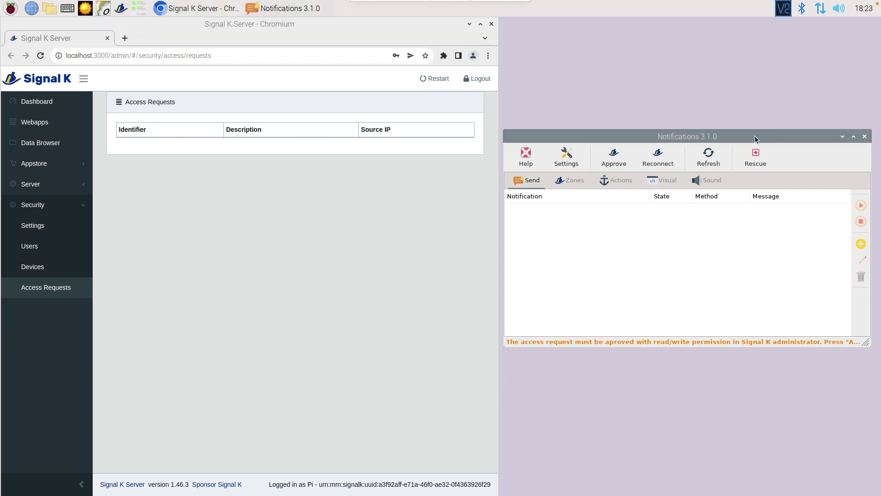
click(706, 161)
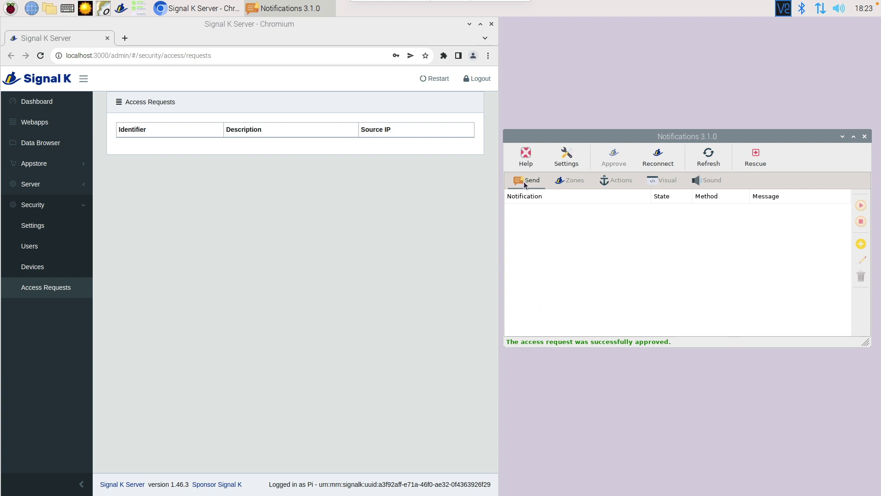
click(577, 183)
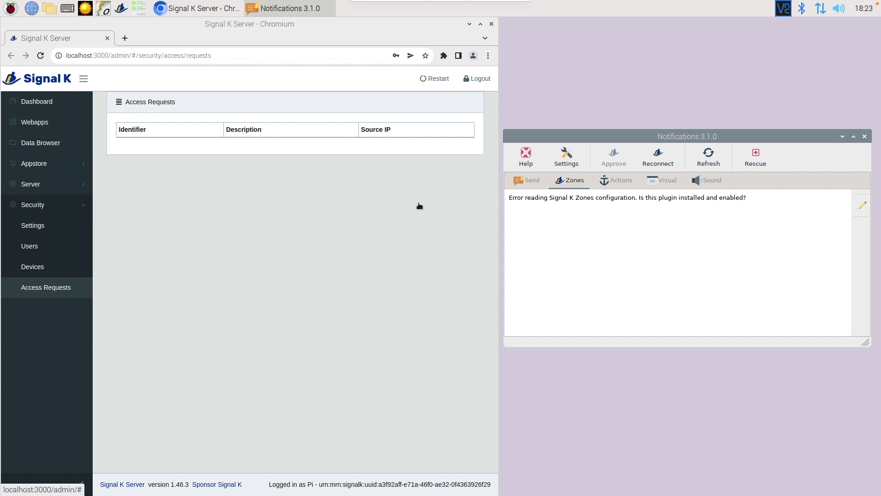
click(528, 184)
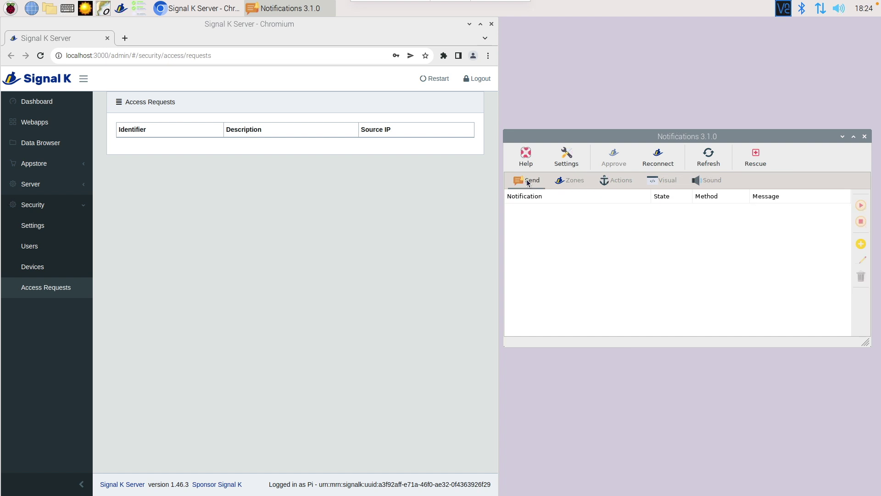
- Add an environment.depth.belowKeel notification with state alert, message 1, visual and sound
click(861, 244)
click(663, 240)
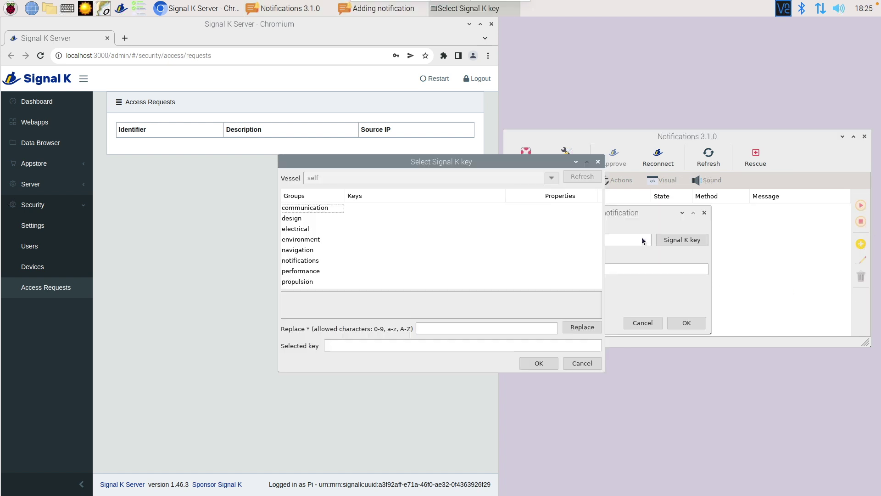
click(328, 210)
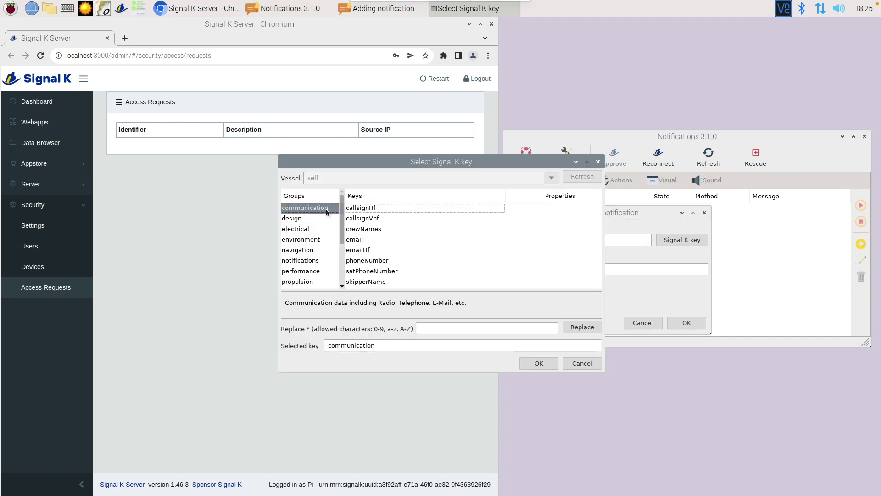
click(312, 239)
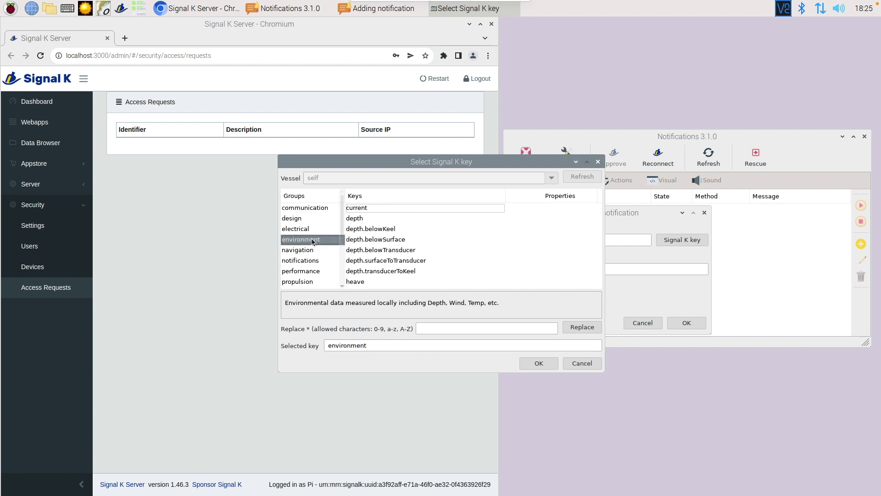
click(386, 229)
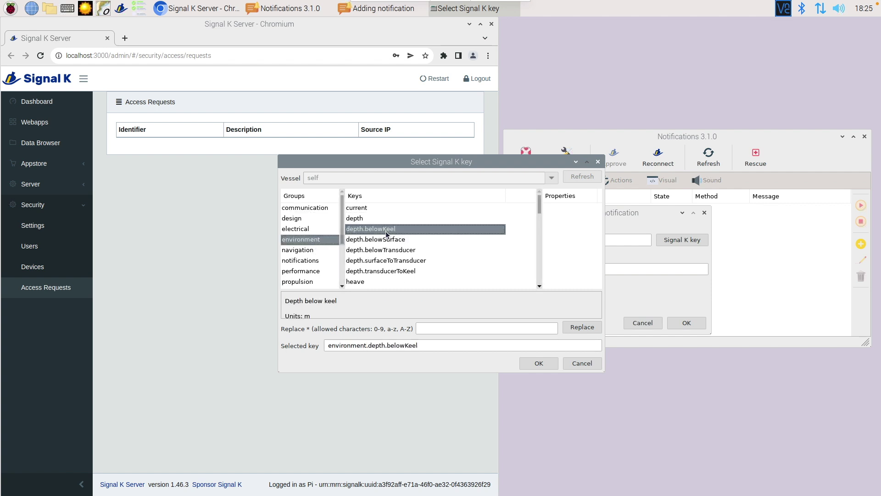
click(549, 363)
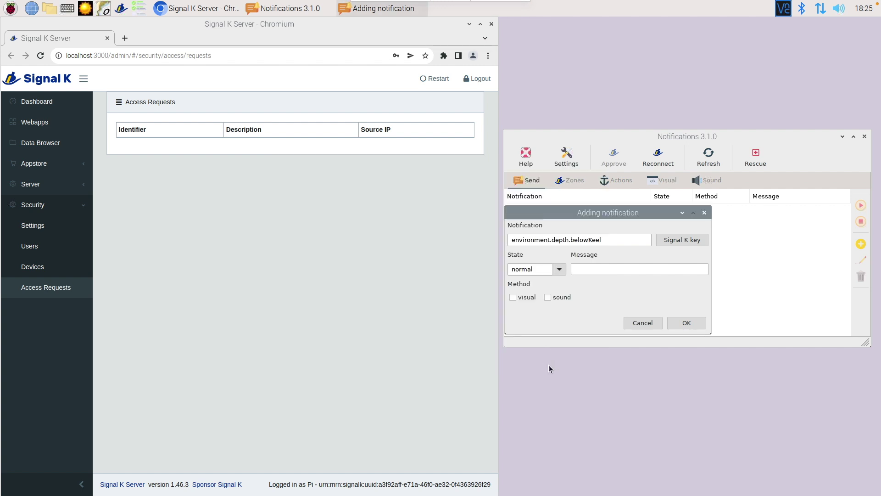
click(562, 270)
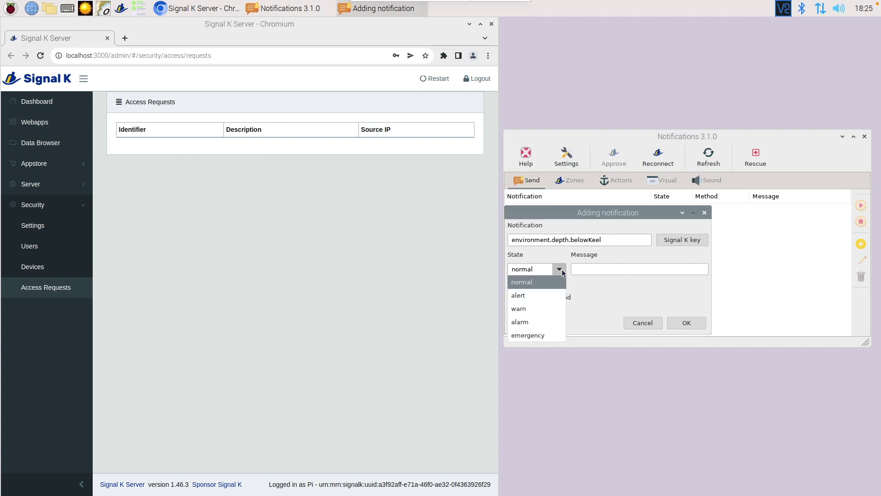
click(553, 295)
click(605, 266)
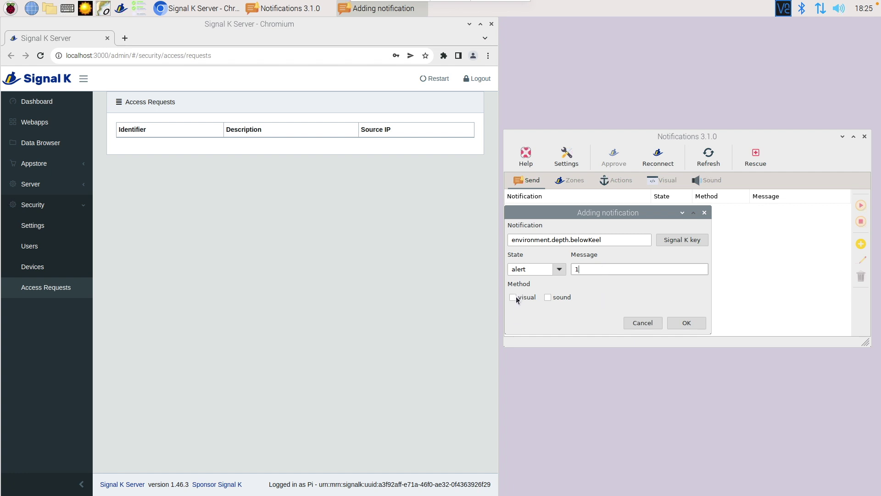
click(532, 304)
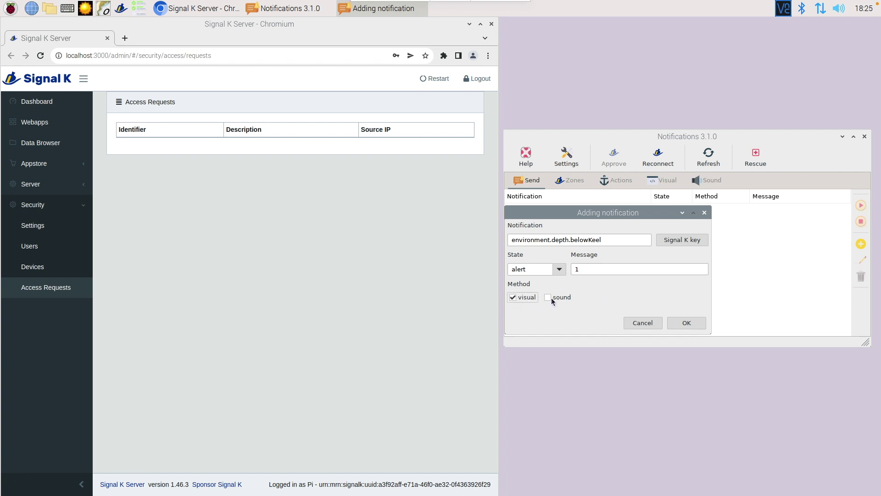
click(552, 297)
click(681, 324)
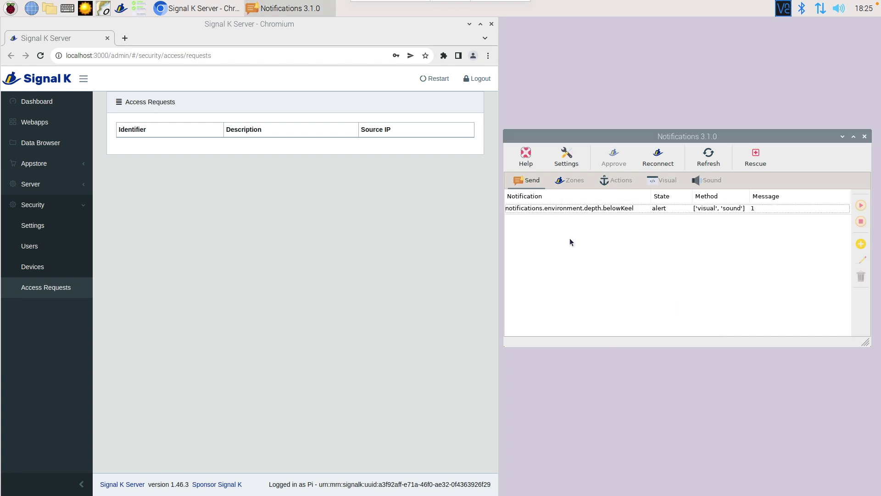
- Send the belowKeel alert notification, then stop it
click(775, 210)
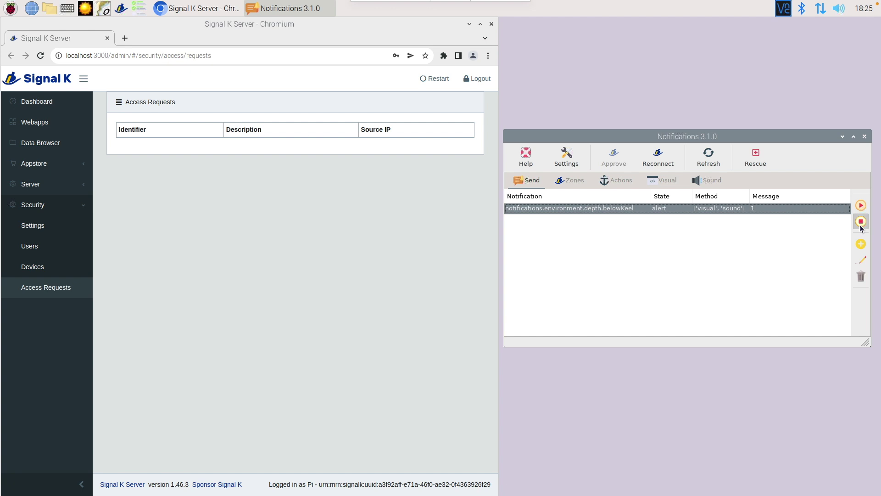
click(861, 205)
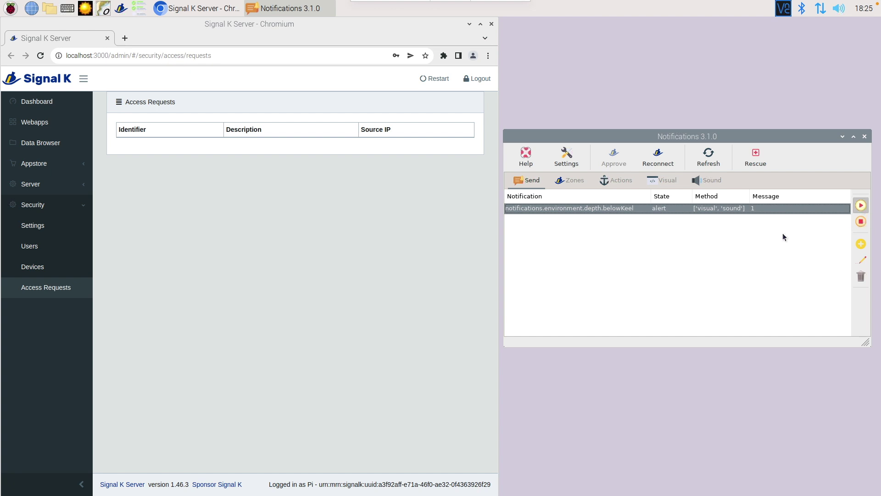
click(861, 223)
click(861, 221)
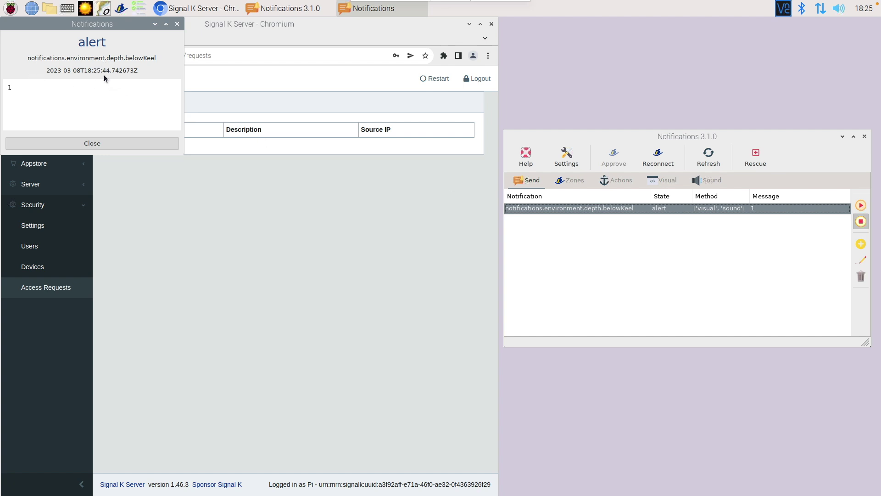
- Dismiss the alert popup and look through the Sounds and Actions settings
click(104, 143)
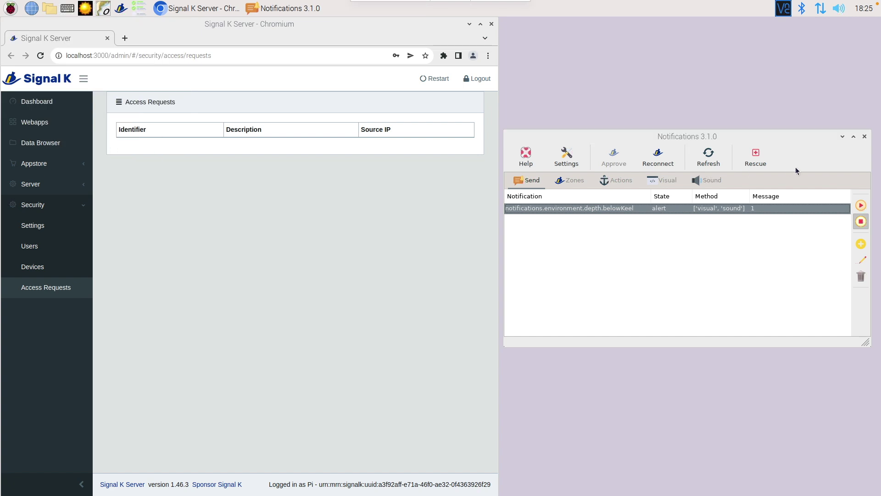
click(711, 180)
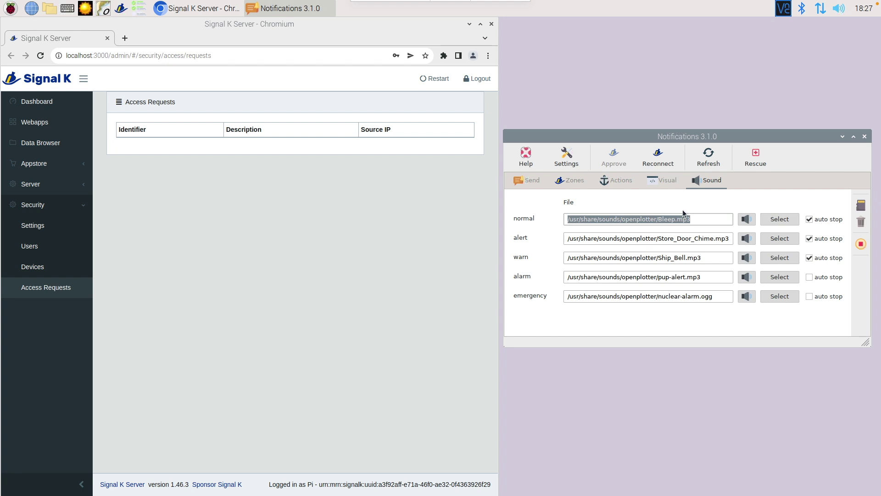
click(615, 180)
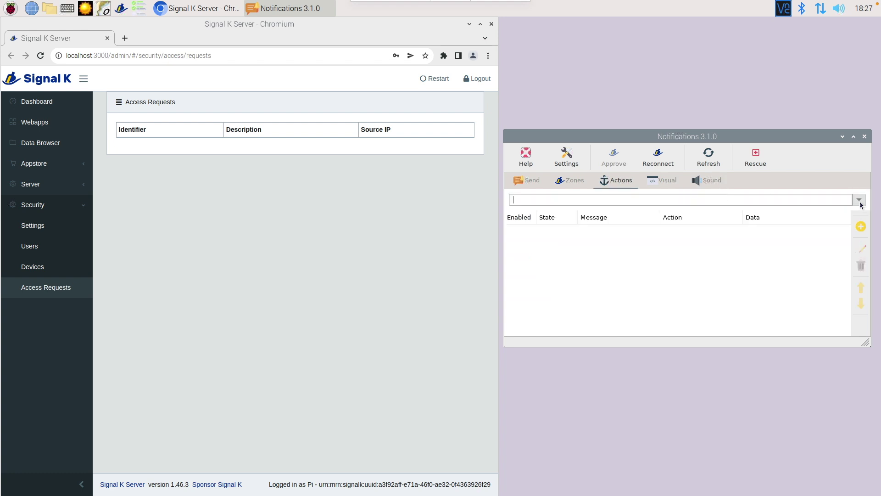
- Preview the available action types in Adding Action, then cancel without adding one
click(861, 226)
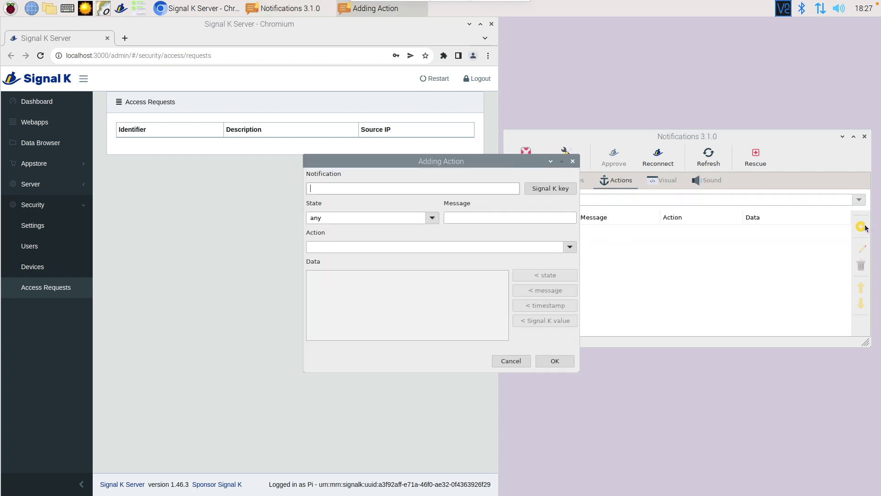
click(570, 247)
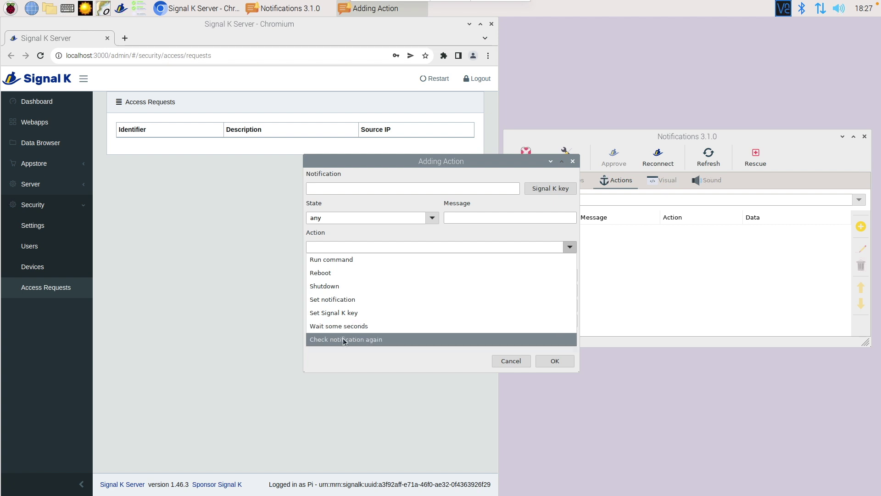
click(510, 362)
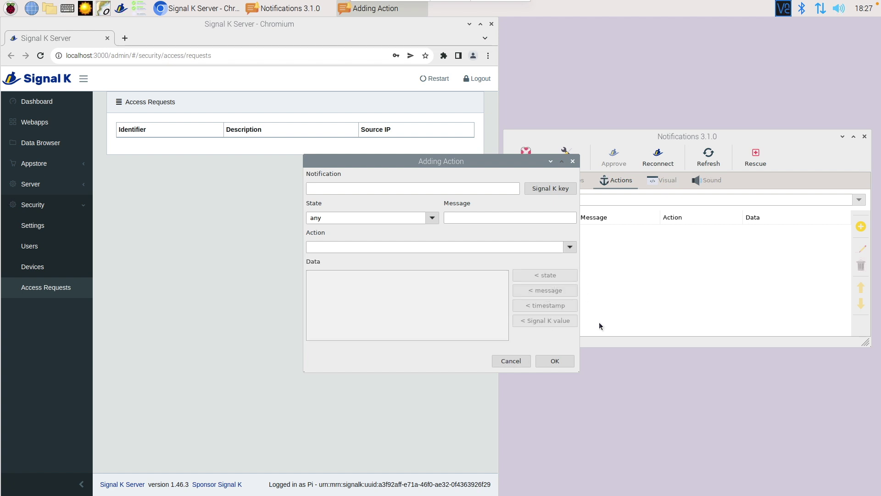
click(511, 361)
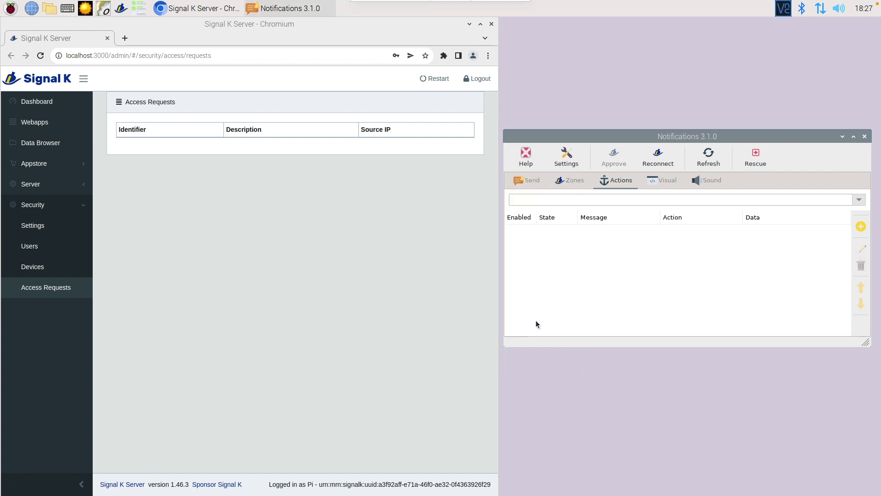
- Dismiss the emergency below-keel popup and acknowledge KIP's '!1' alarm for 5 minutes
click(569, 181)
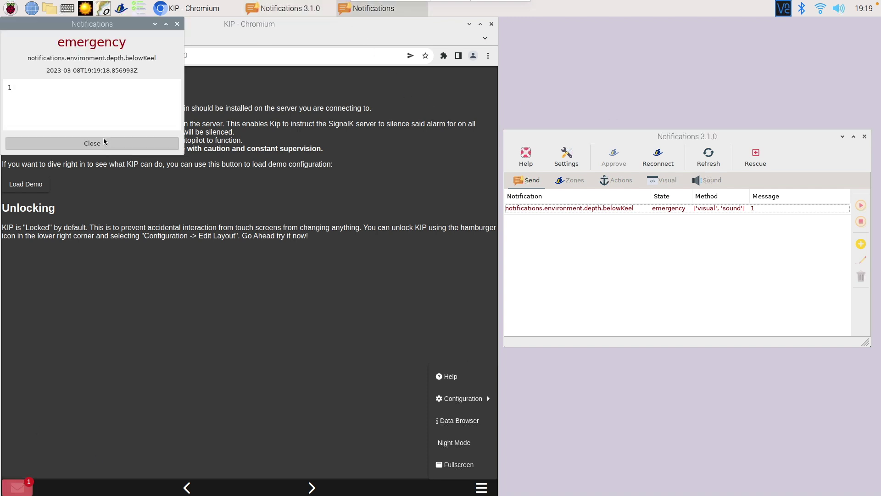
click(104, 144)
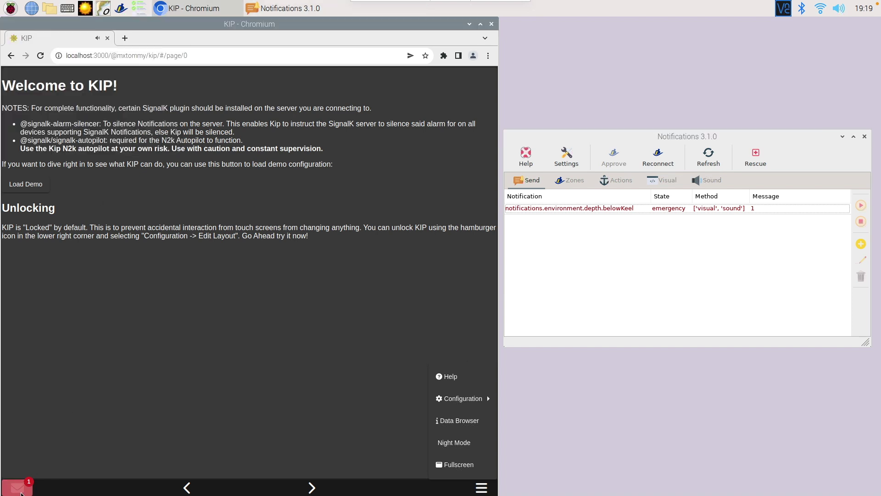
click(25, 450)
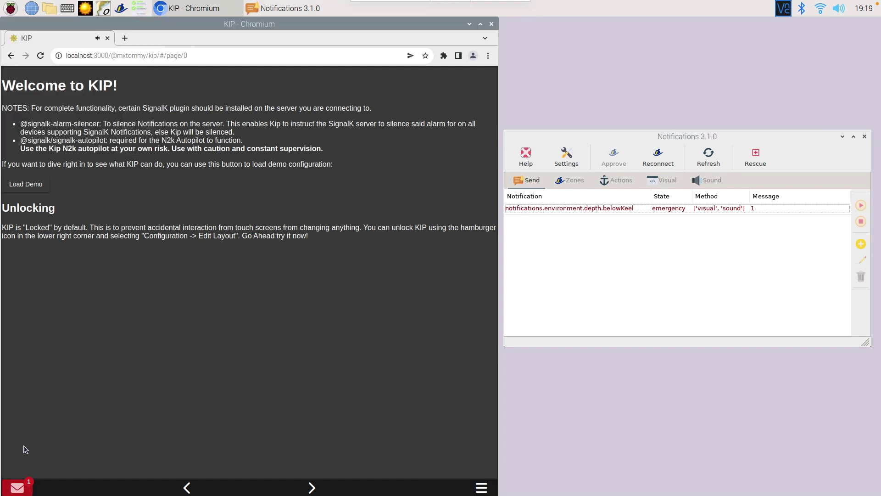
click(19, 487)
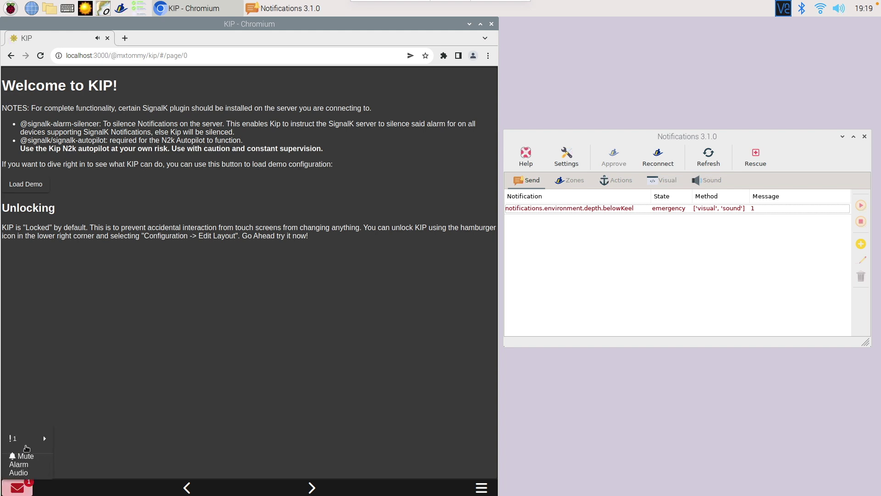
mouse_move(26, 446)
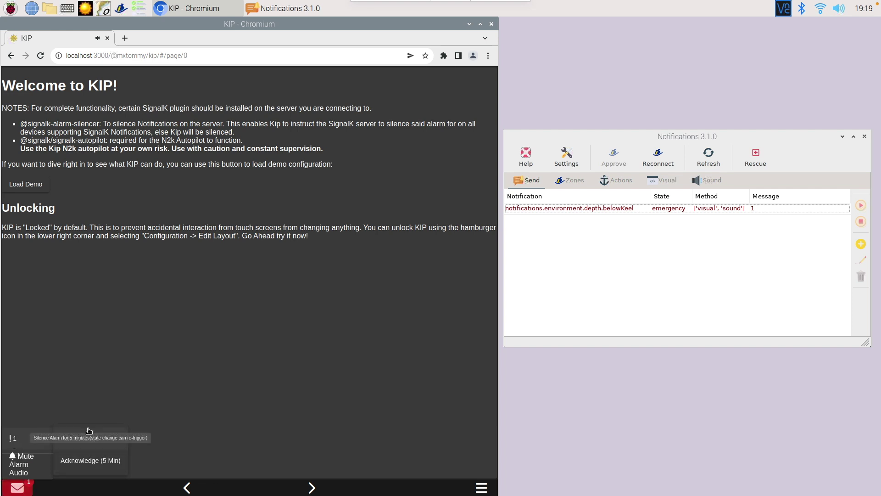
click(75, 446)
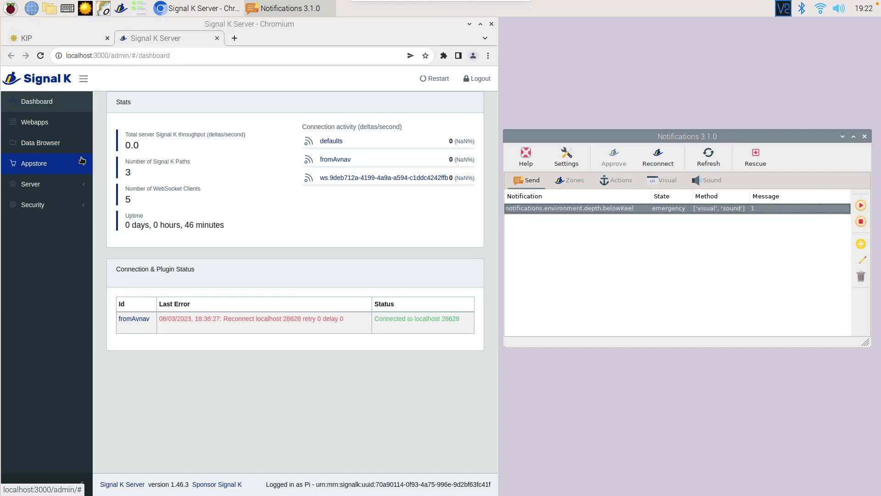
- Open Server > Plugin Config and expand the Edit Zones plugin to its Path field
click(80, 192)
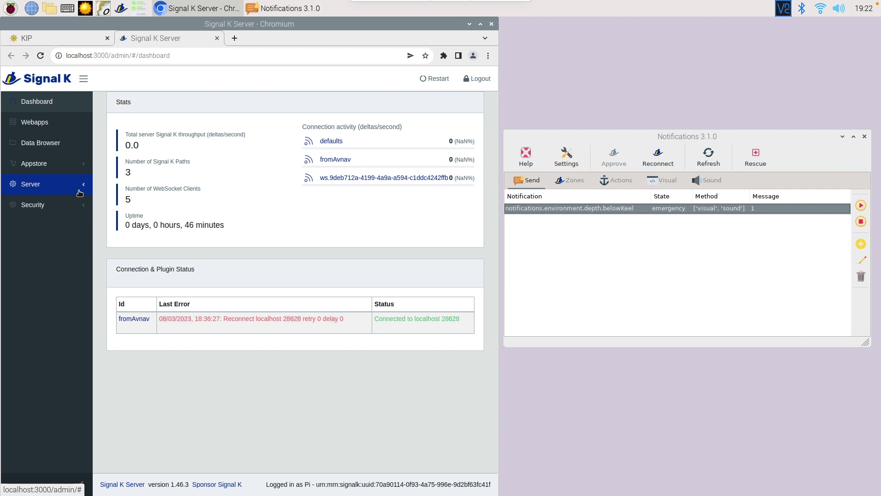
click(66, 190)
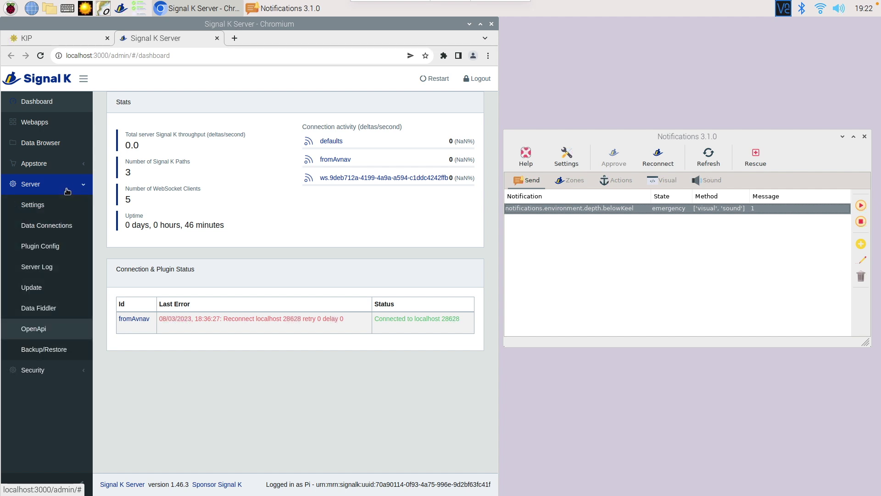
click(57, 252)
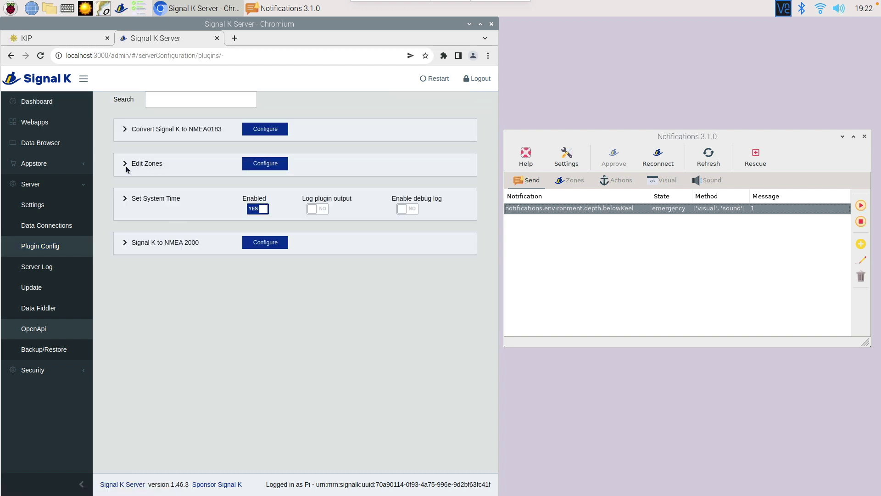
click(124, 165)
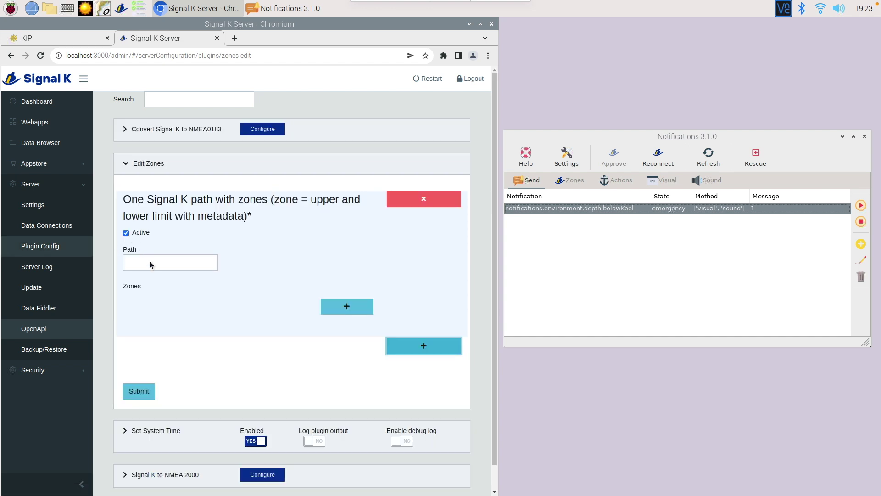
click(160, 262)
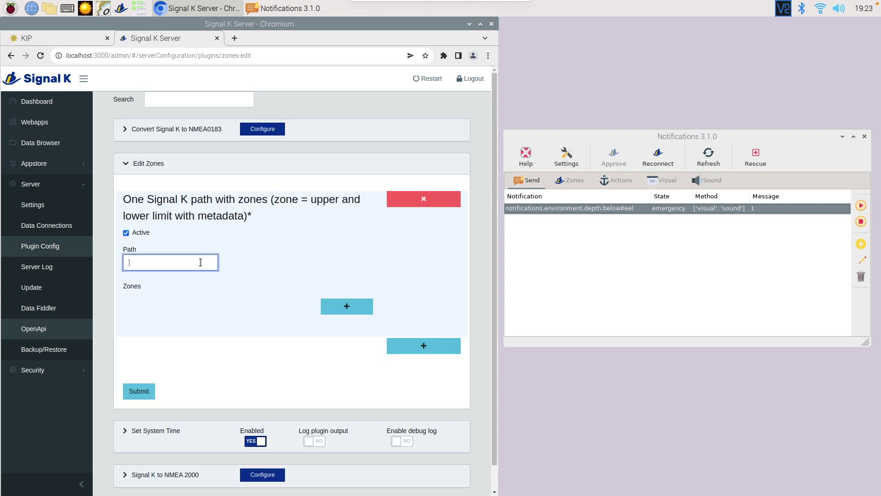
- Copy the notifications.environment.depth.belowKeel path from OpenPlotter and paste it into Path
click(563, 208)
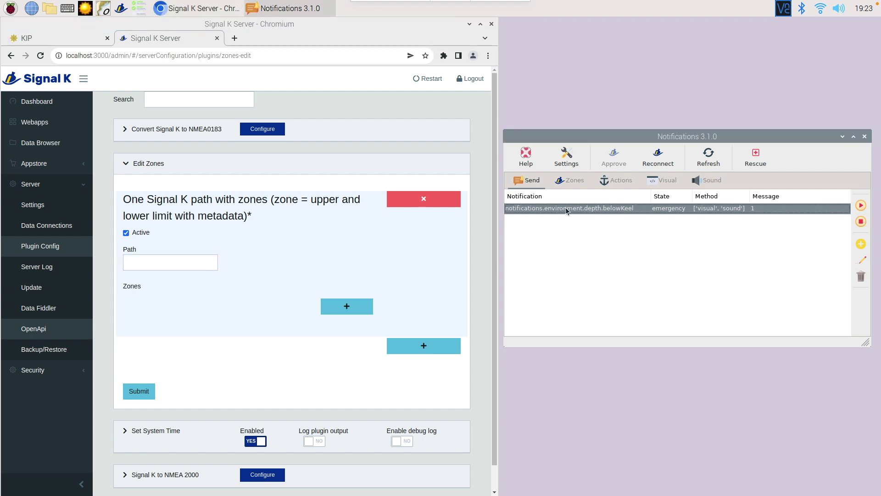
click(860, 223)
double_click(575, 209)
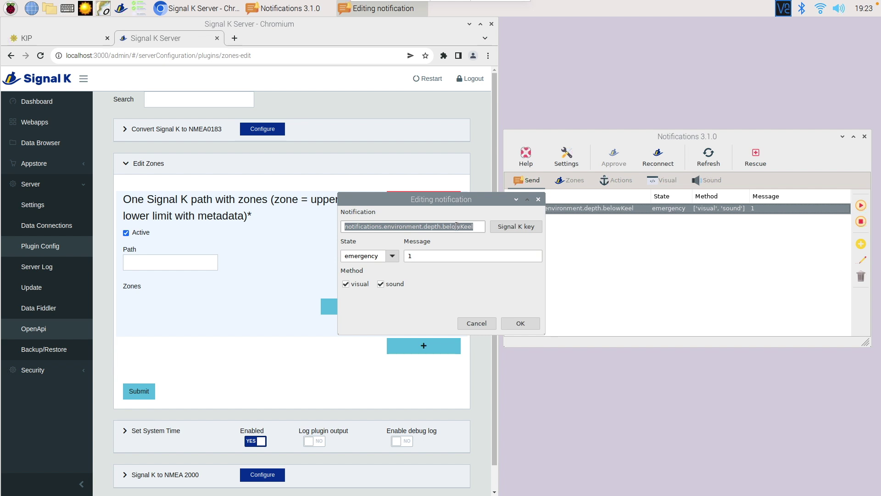
right_click(456, 225)
click(477, 244)
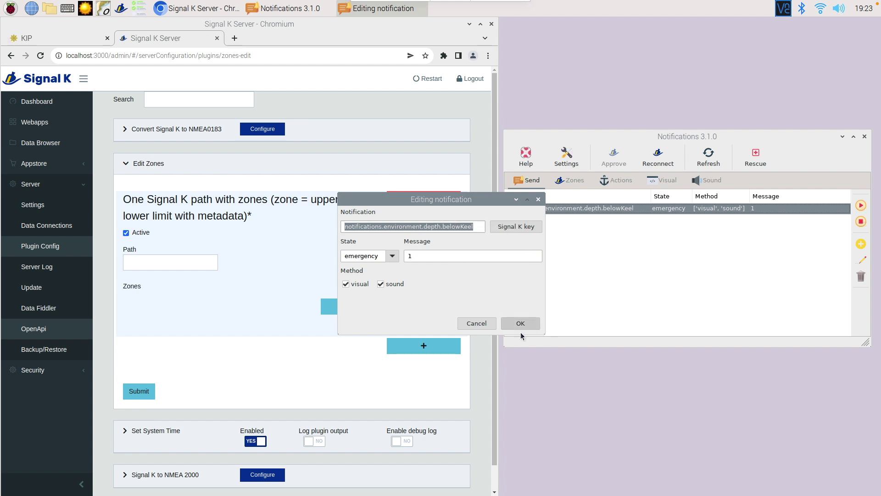
click(489, 324)
click(166, 262)
right_click(185, 266)
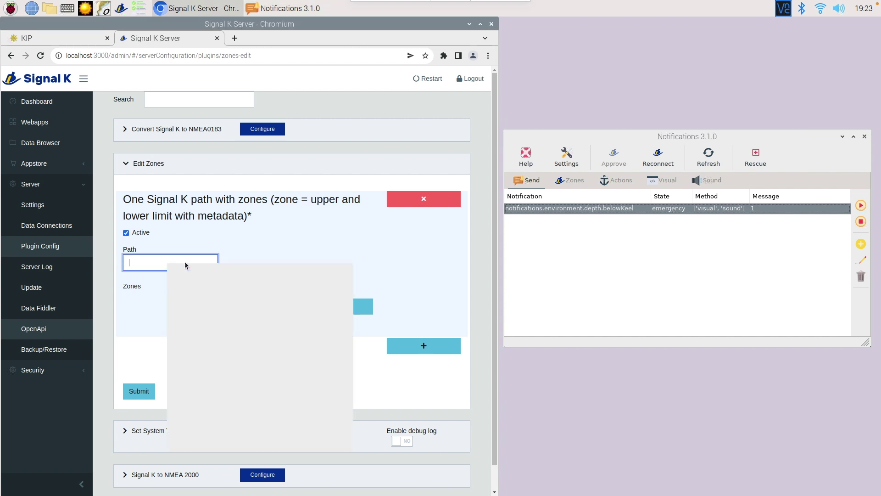
click(200, 327)
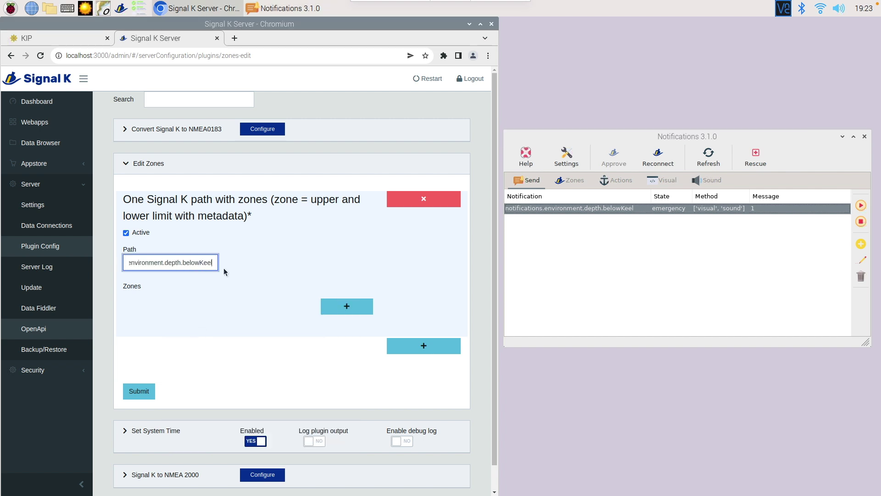
click(346, 304)
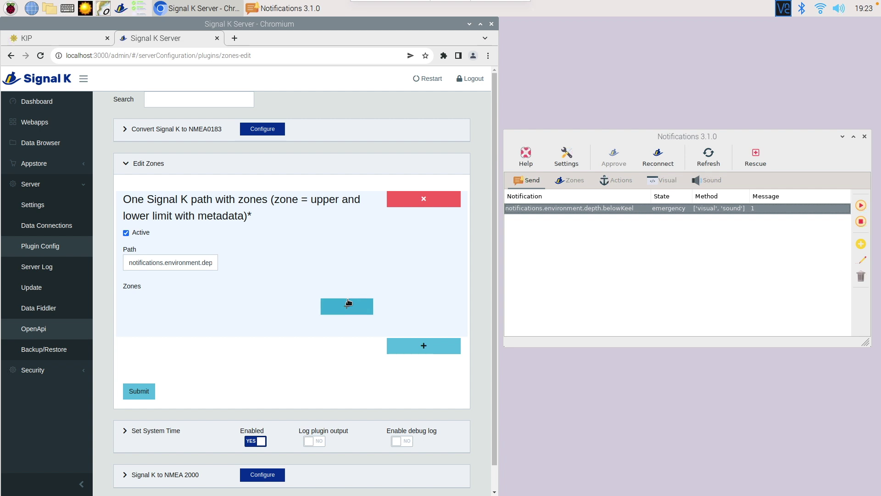
- Add a zone with lower limit 0 and upper limit 1
click(327, 304)
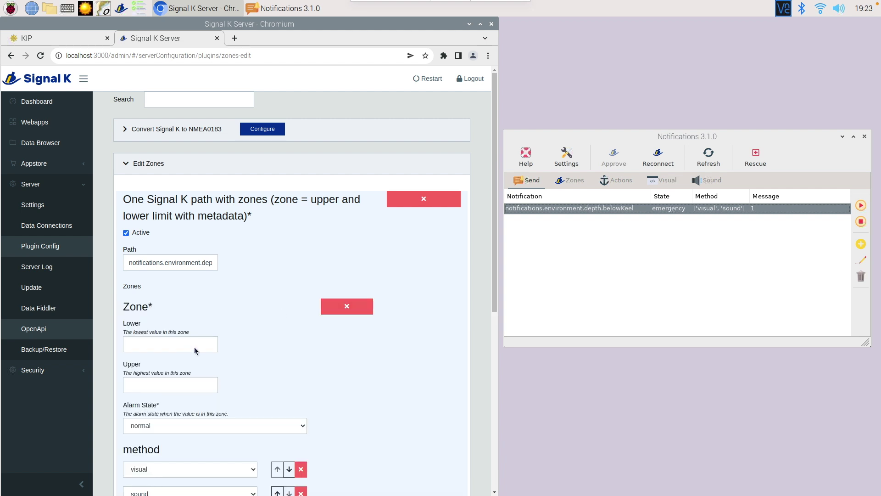
scroll(195, 350, down, 2)
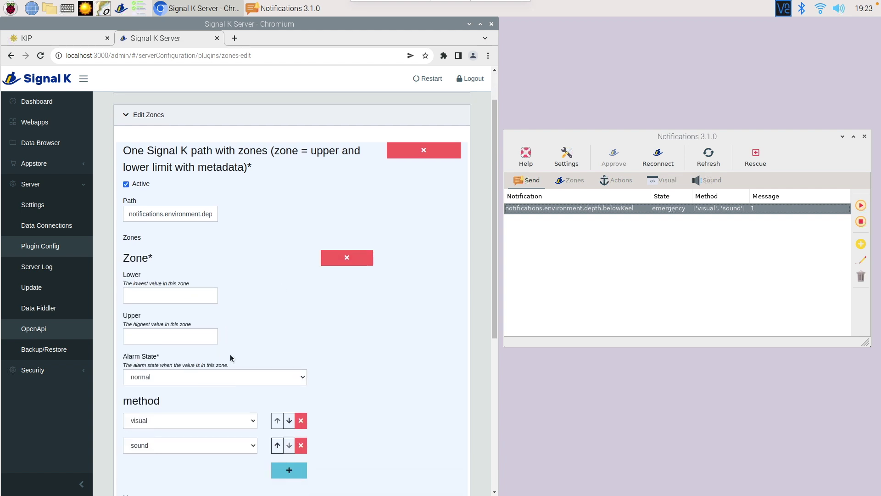
click(156, 298)
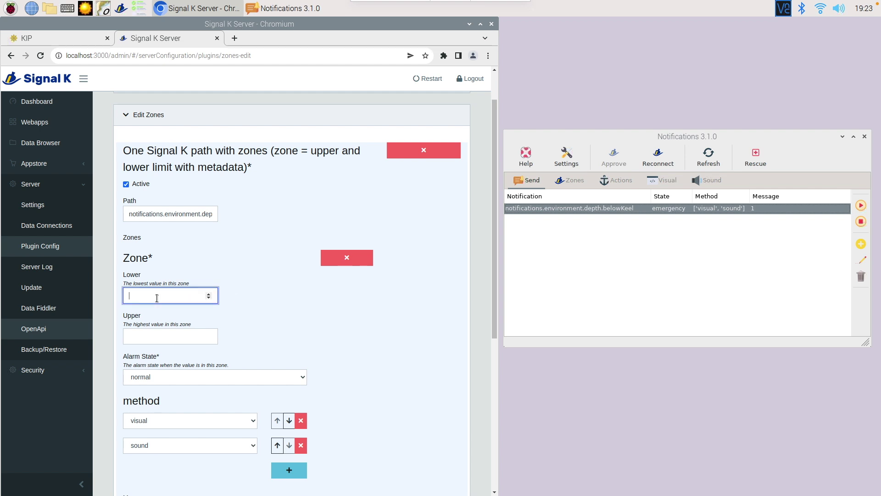
text(0)
click(167, 336)
text(1)
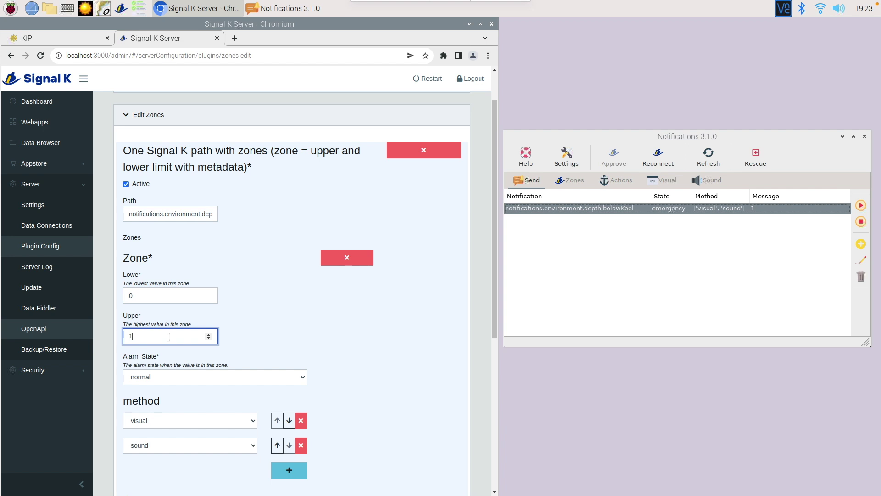
- Set the zone state to emergency with message 'Water in bilge' and submit
click(235, 377)
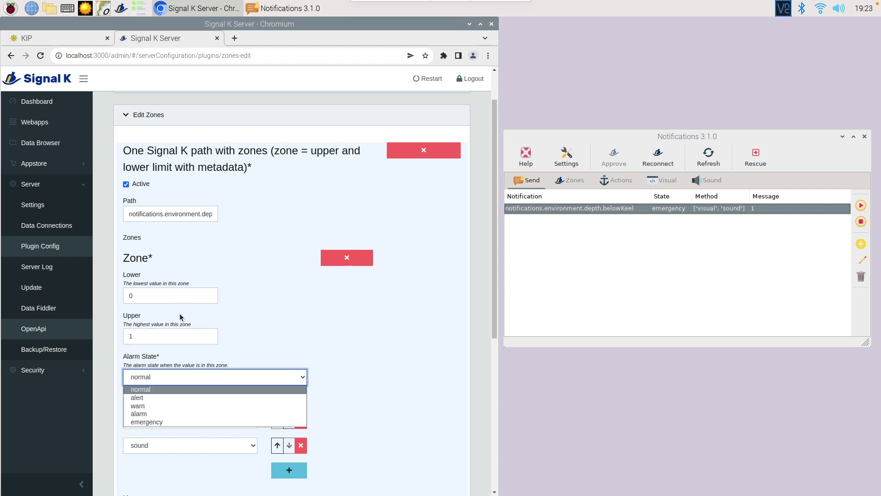
click(152, 415)
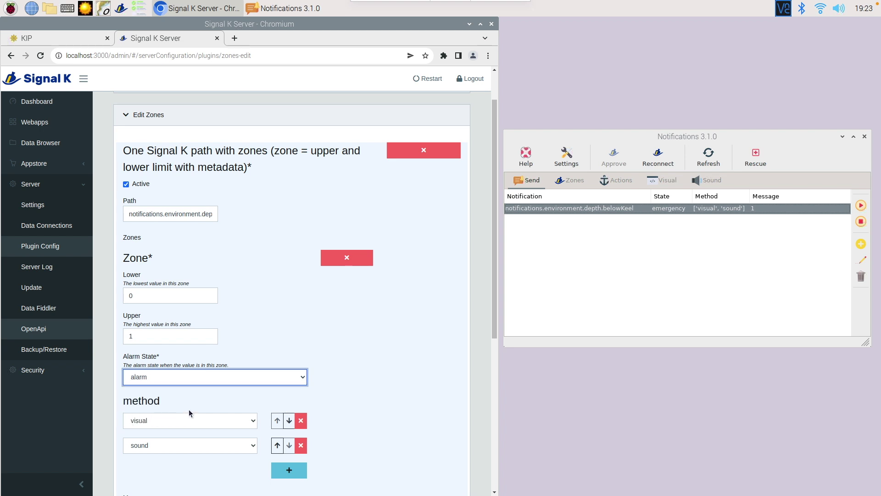
scroll(188, 409, down, 1)
scroll(189, 410, down, 3)
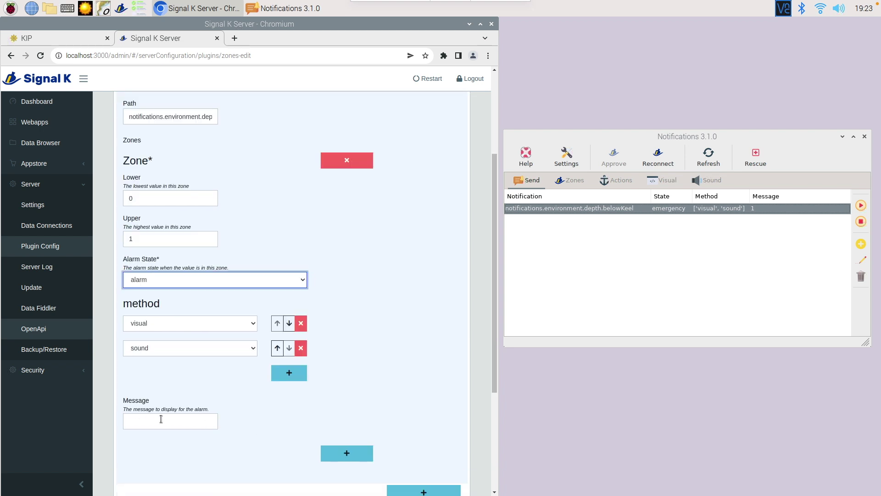
click(189, 278)
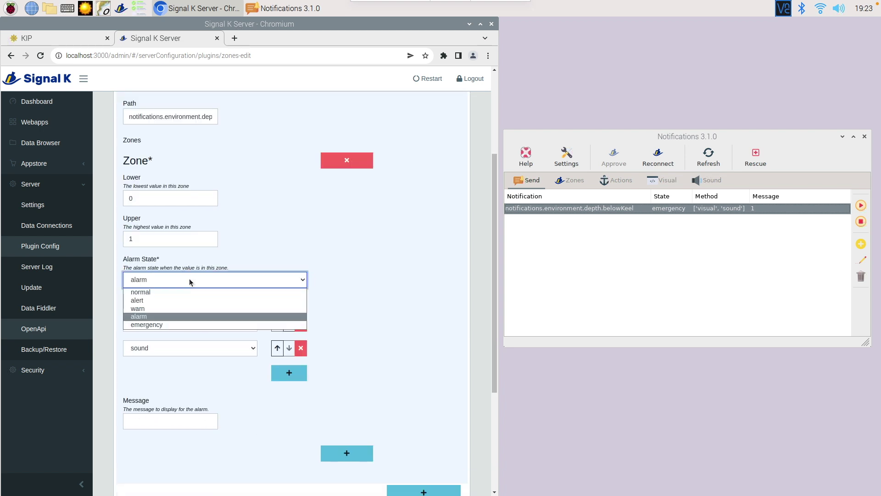
click(143, 325)
click(184, 417)
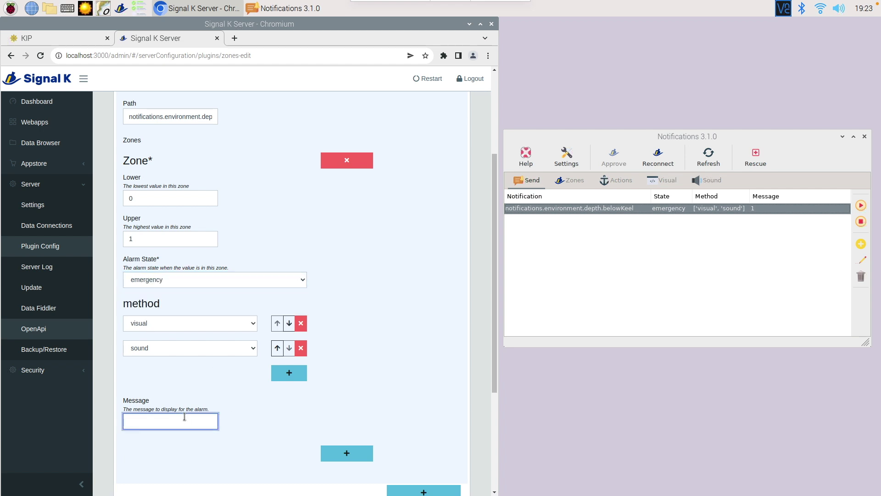
text(Water in bilge)
scroll(310, 426, down, 2)
click(139, 440)
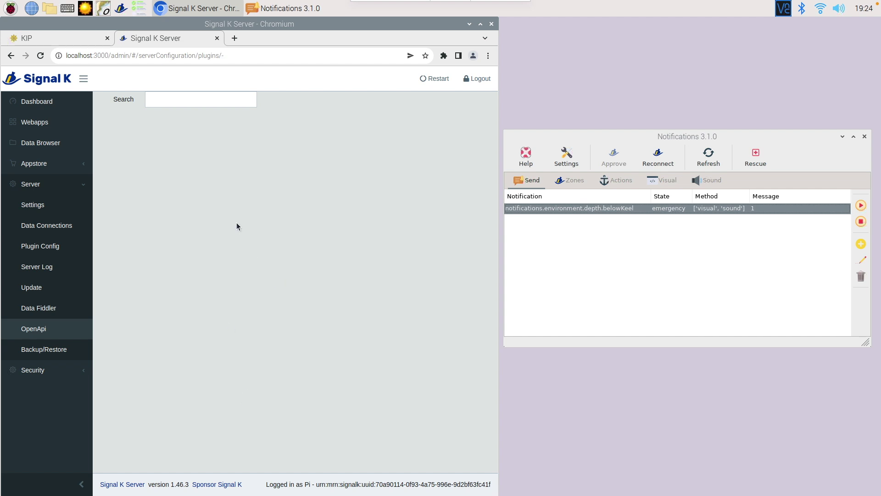
- Reconnect Notifications on its Zones tab and request read/write approval from Signal K
scroll(245, 228, down, 3)
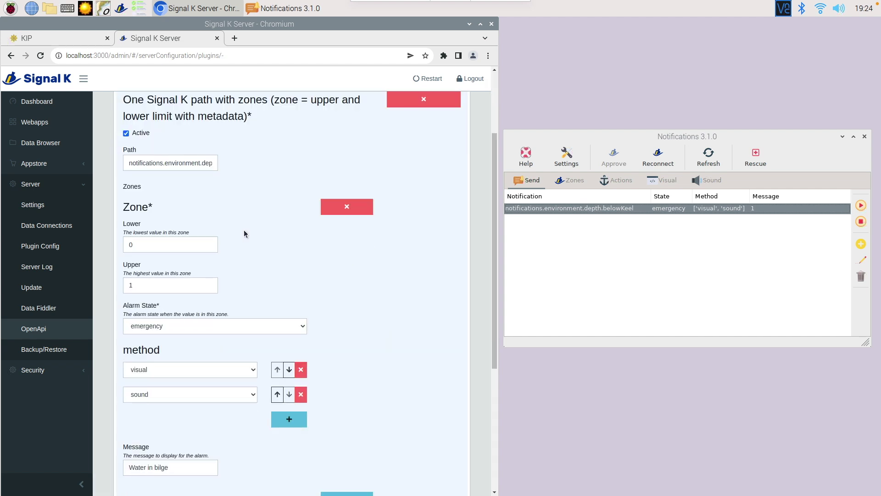
scroll(243, 229, down, 3)
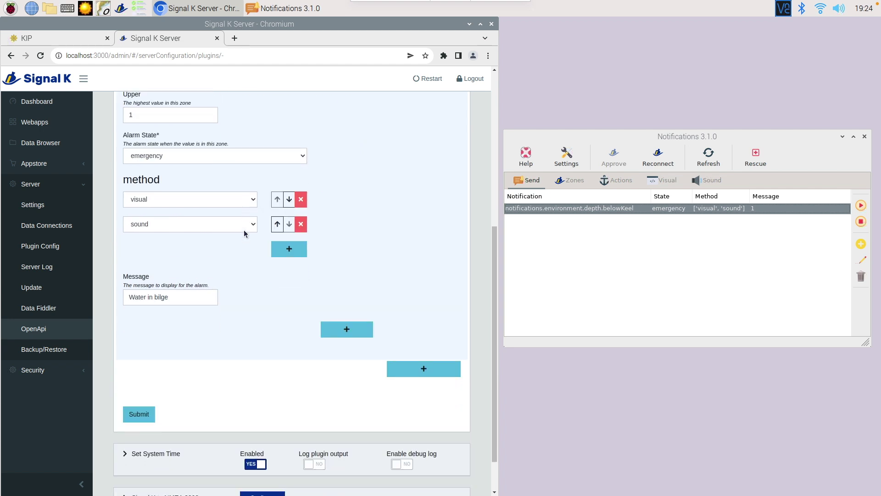
scroll(244, 229, up, 6)
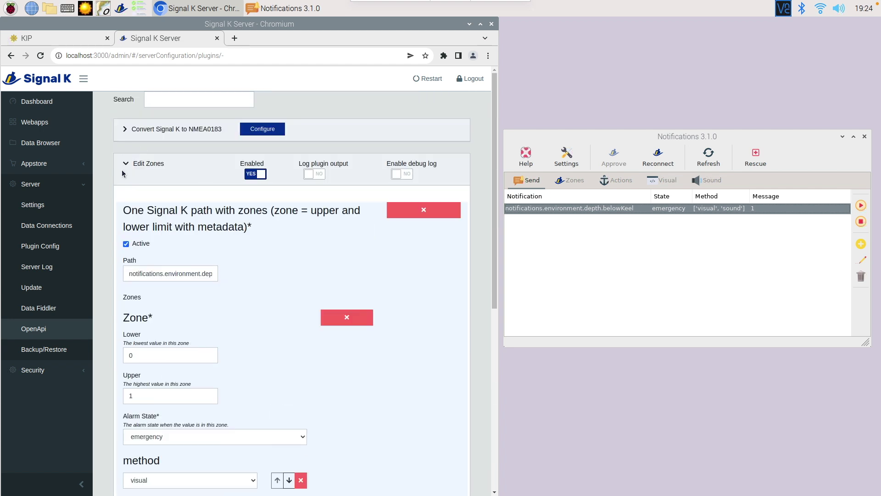
click(558, 182)
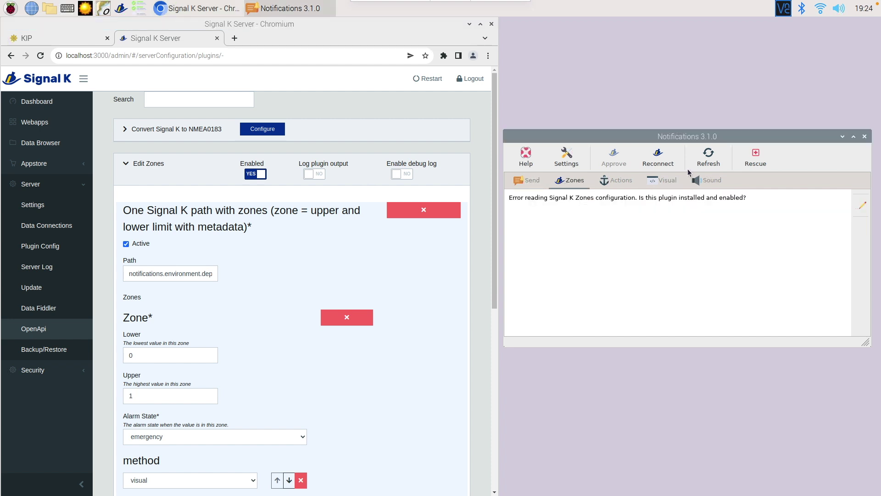
click(669, 159)
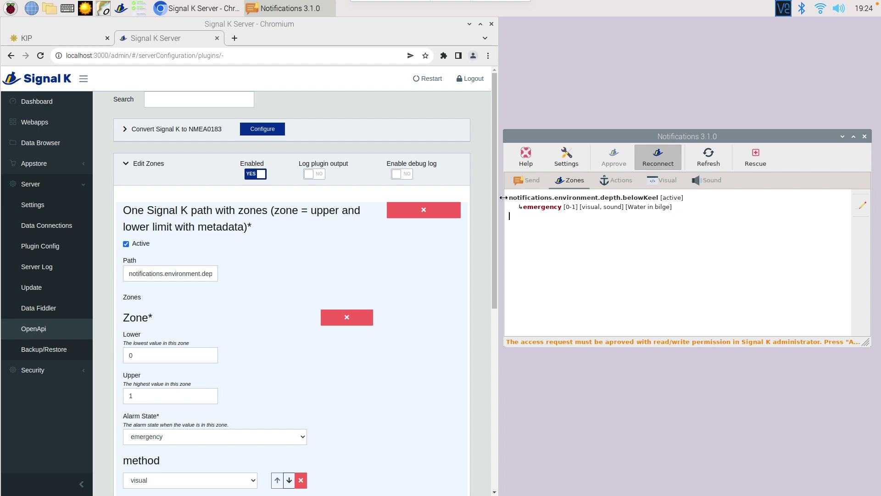
click(614, 157)
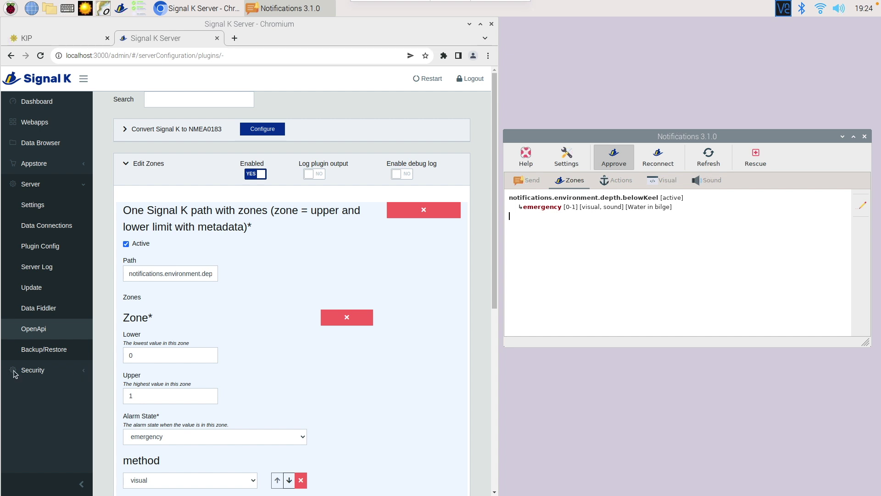
click(51, 370)
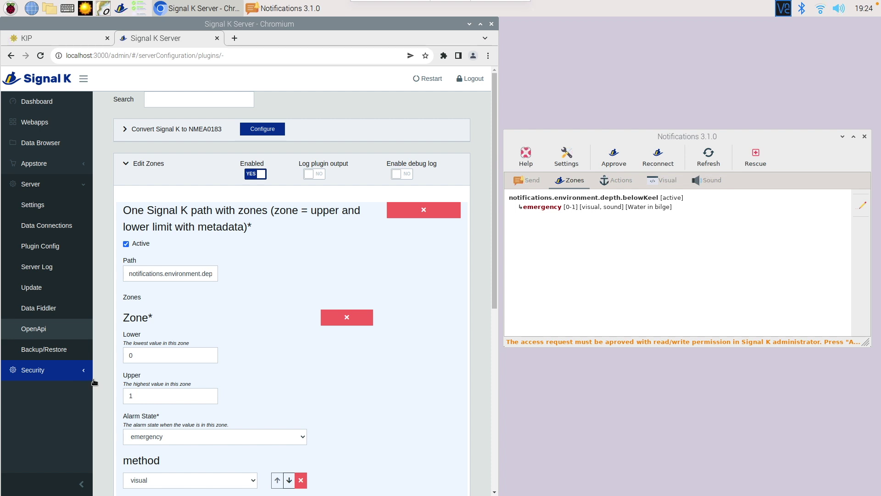
- Open KIP's hamburger menu toward Configuration > Settings for the Signal K connection
scroll(94, 382, down, 4)
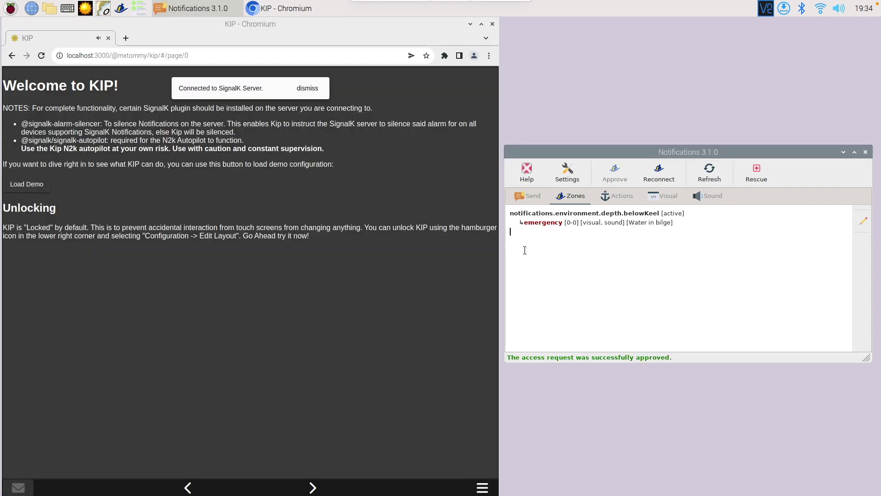
click(482, 488)
mouse_move(475, 398)
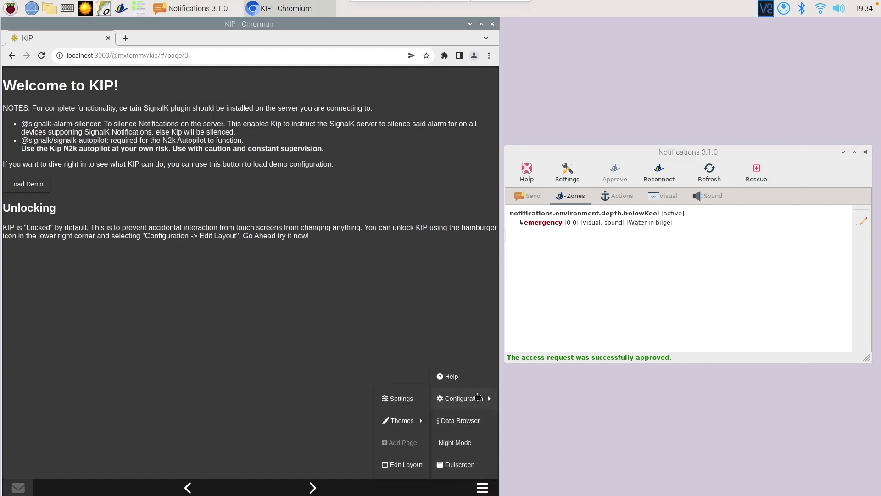
click(13, 463)
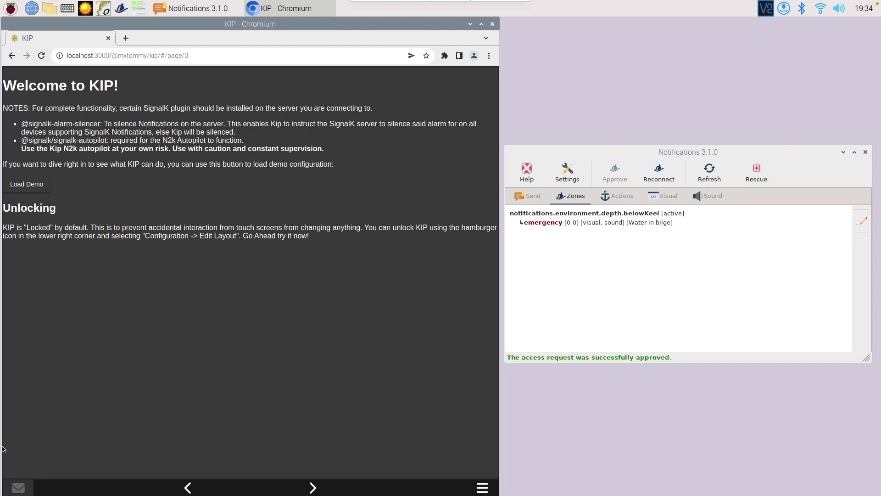
click(482, 487)
mouse_move(468, 404)
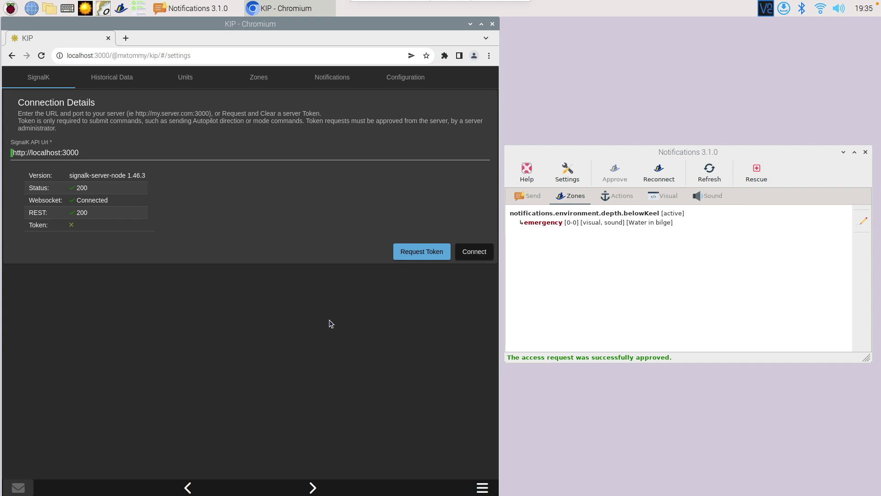
- Start a new Alarm zone and paste environment.depth.belowKeel from Notifications into its SignalK Path
click(271, 79)
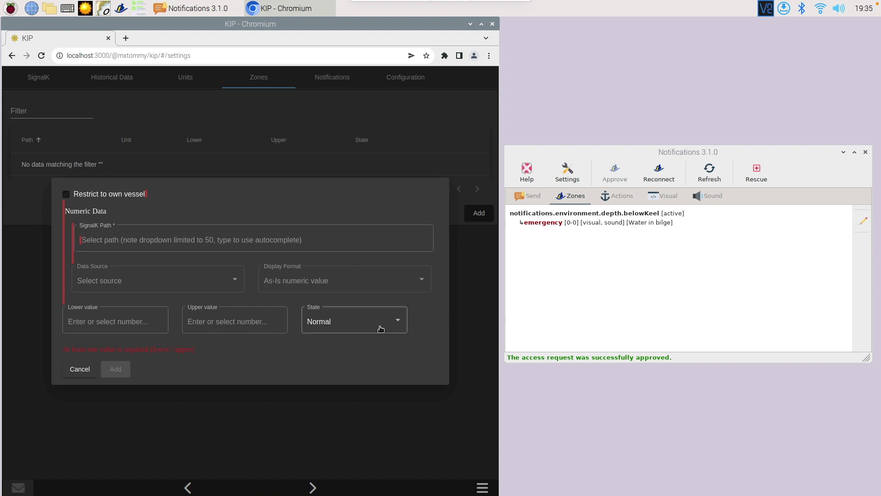
click(379, 328)
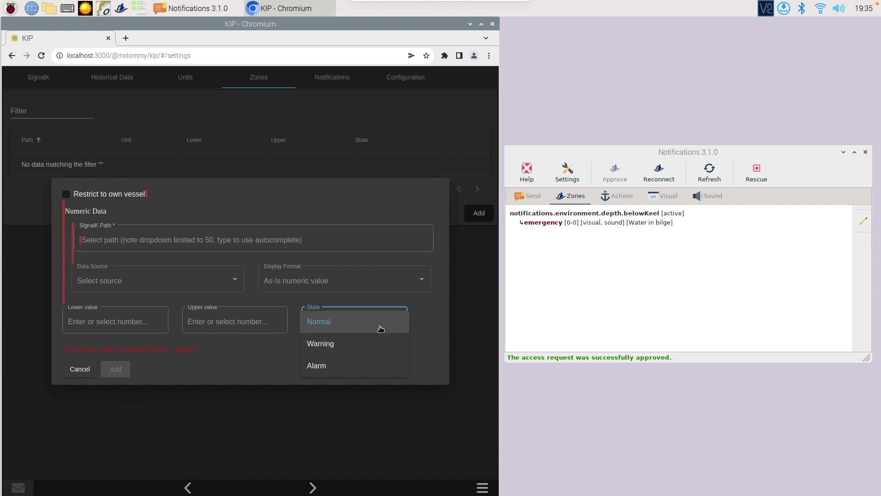
click(354, 365)
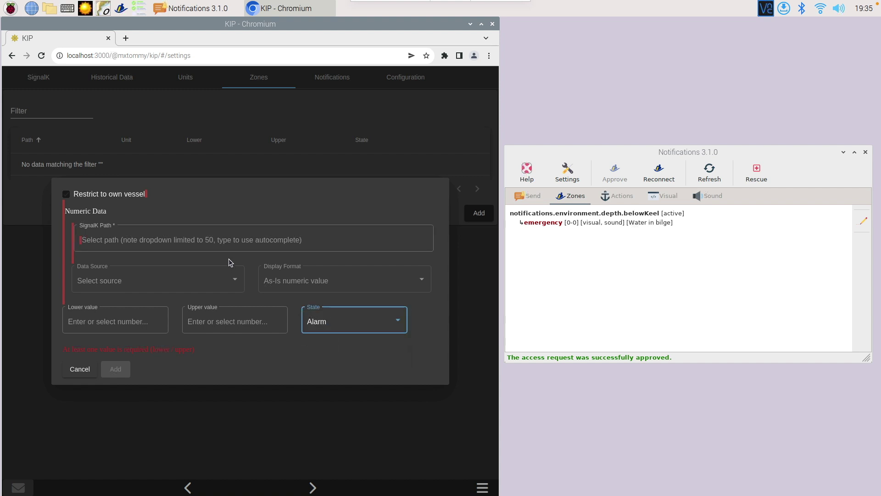
click(229, 239)
right_click(231, 239)
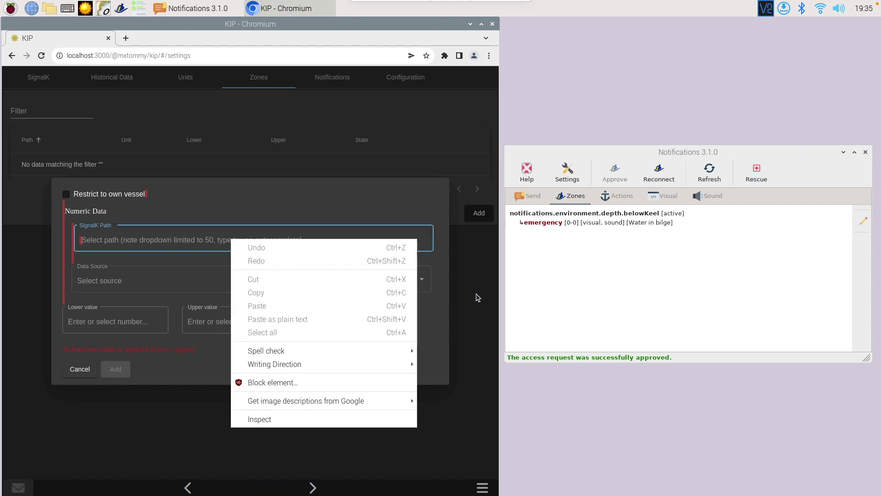
click(571, 220)
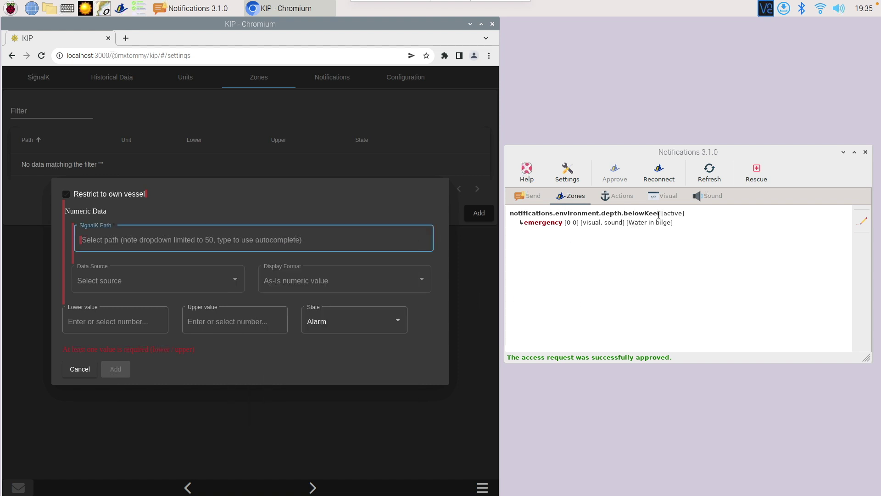
drag(660, 214, 563, 213)
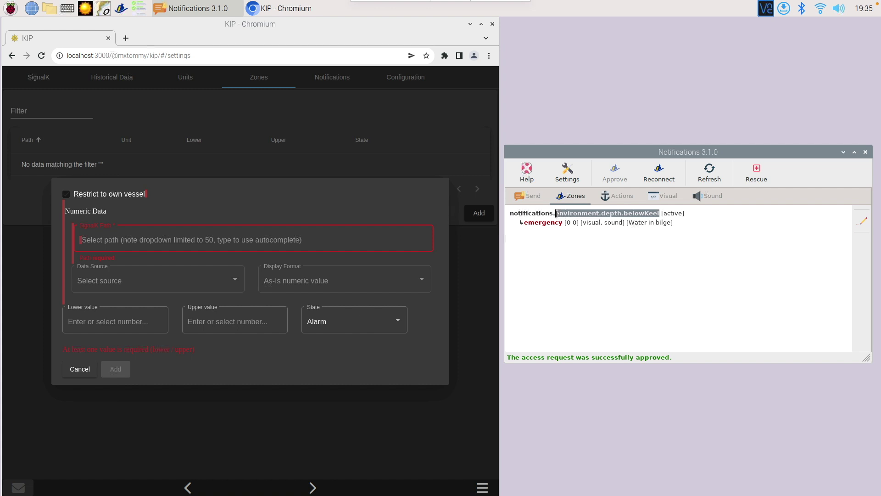
right_click(562, 214)
click(587, 263)
click(115, 242)
right_click(115, 240)
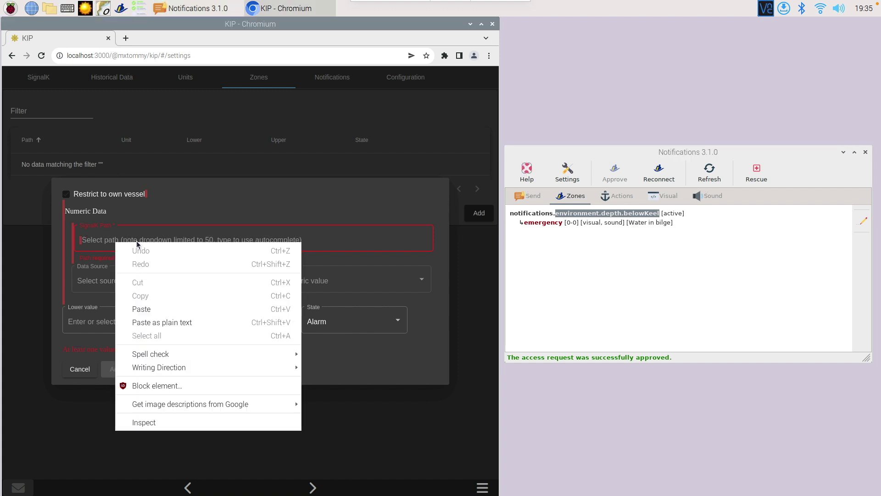
click(152, 309)
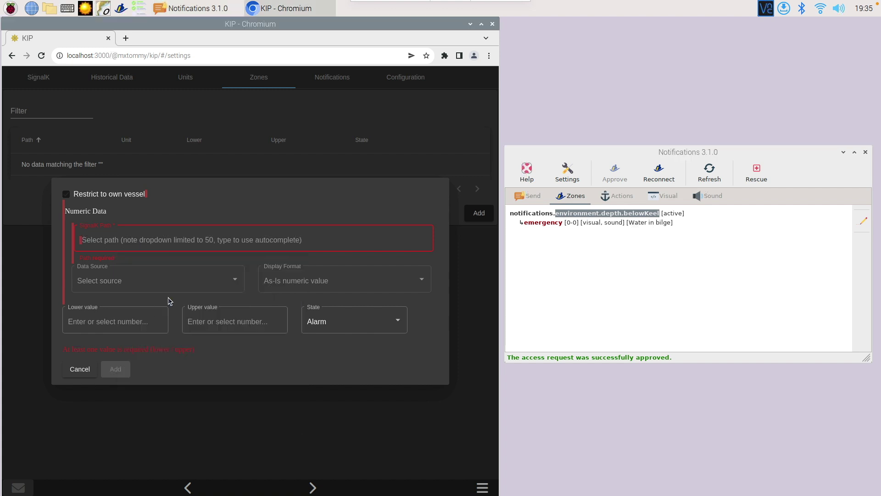
- Keep the default source, set lower and upper to 0, and add the Alarm zone
click(126, 291)
click(347, 298)
click(117, 323)
text(0)
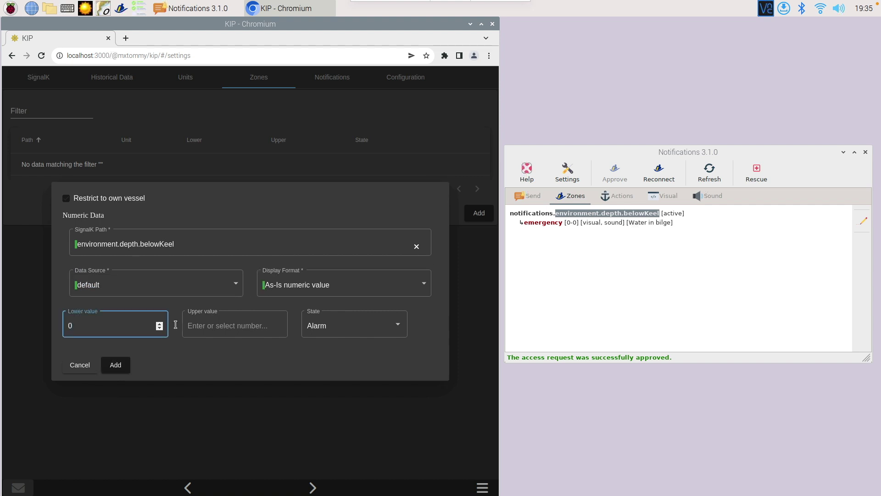
click(229, 327)
text(0)
click(351, 327)
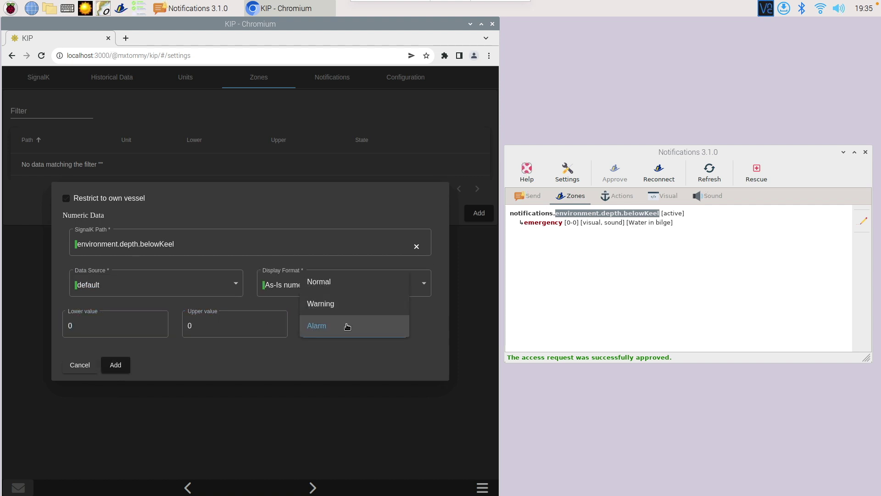
click(109, 351)
click(112, 362)
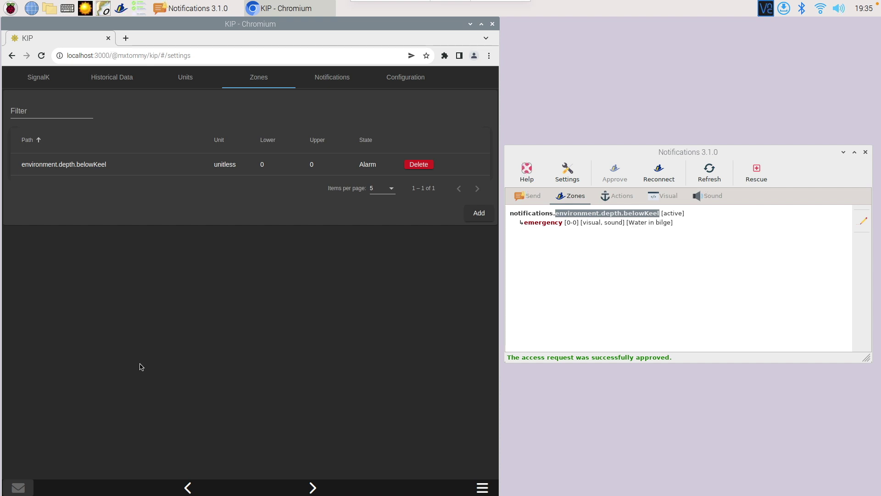
- Send the environment.depth.belowKeel emergency notification from the Send list
click(526, 196)
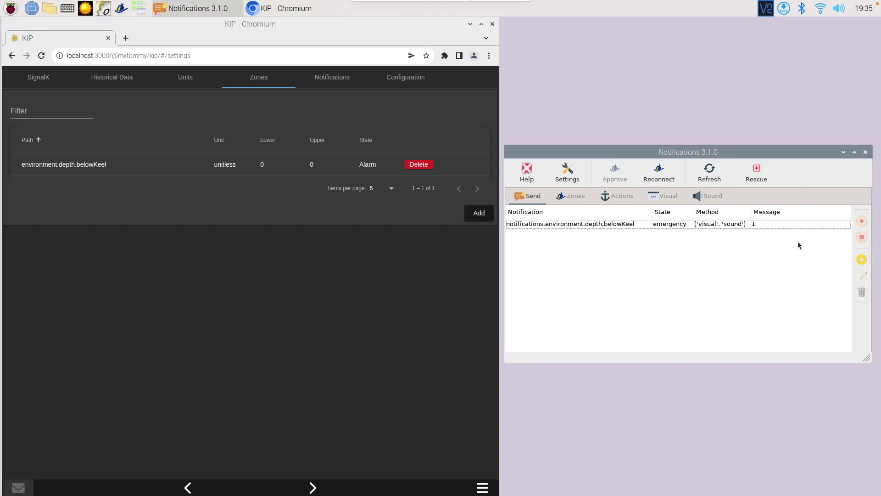
click(784, 226)
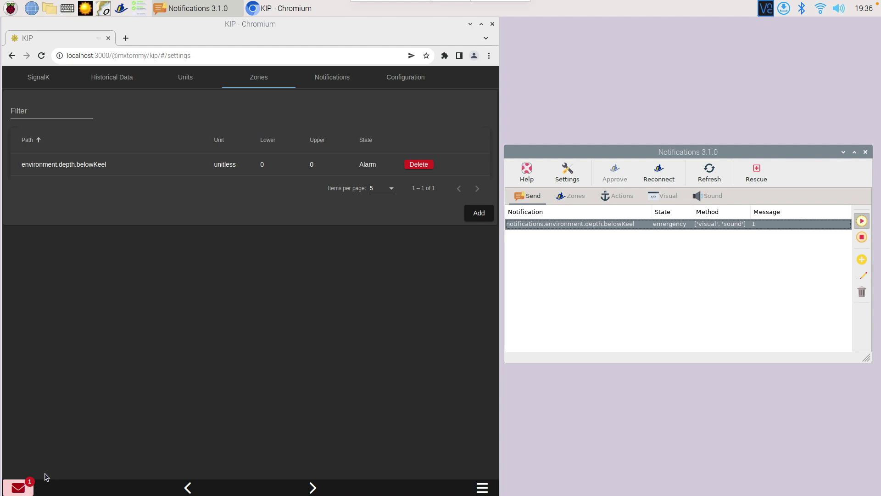
mouse_move(46, 494)
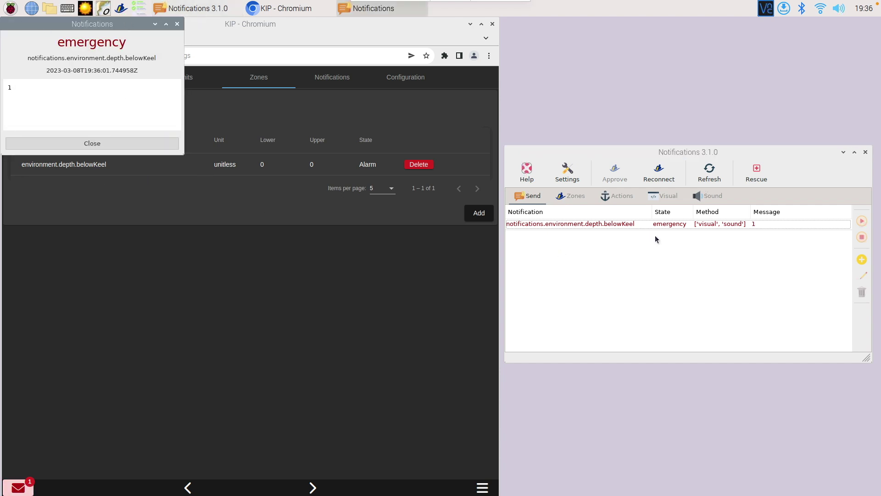
click(774, 225)
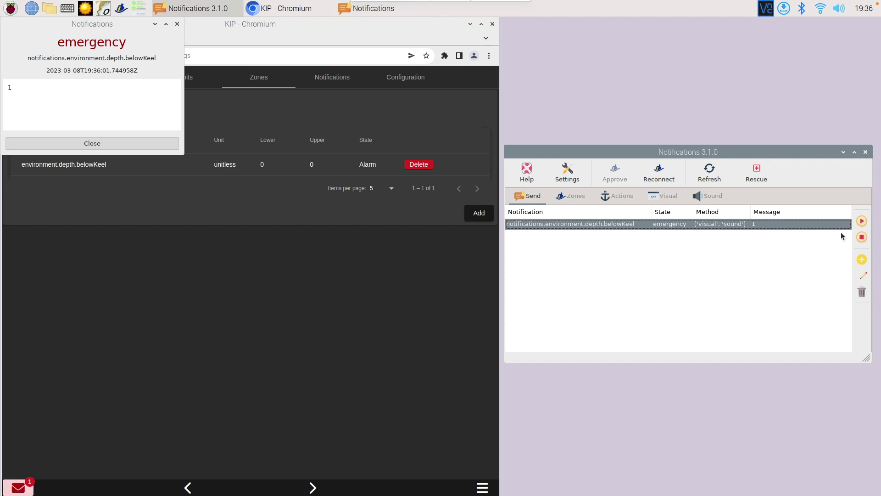